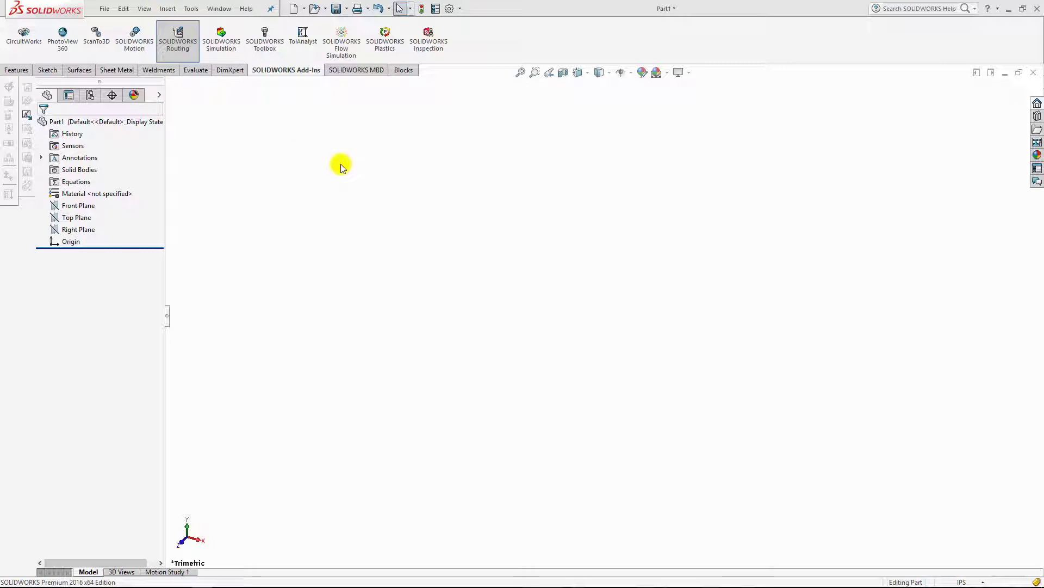
Create a new empty assembly, Assem1, with the Plain White background scene
{"action": "left_click", "coordinate": [104, 10]}
{"action": "left_click", "coordinate": [115, 24]}
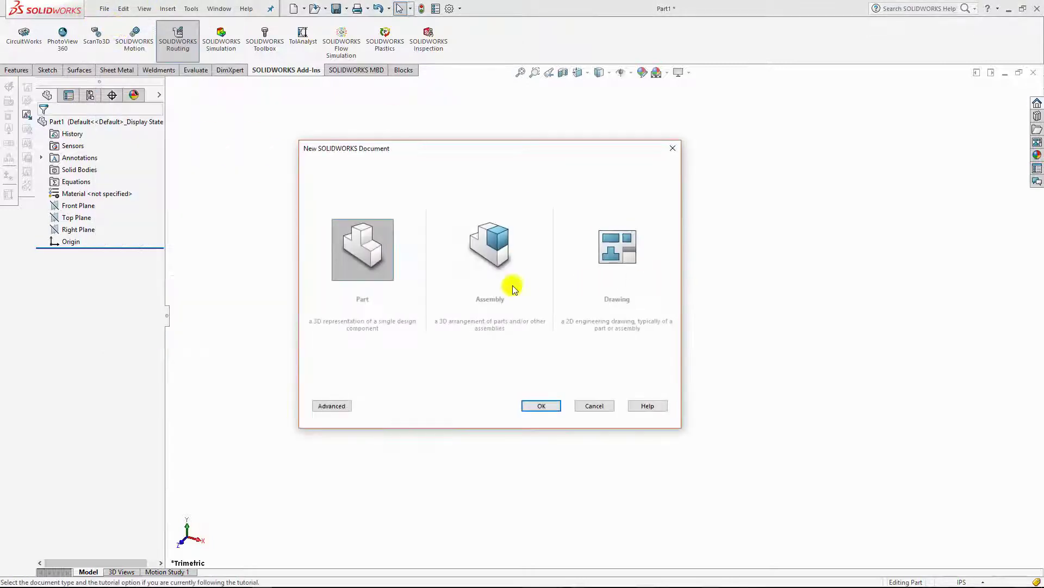
{"action": "left_click", "coordinate": [484, 256]}
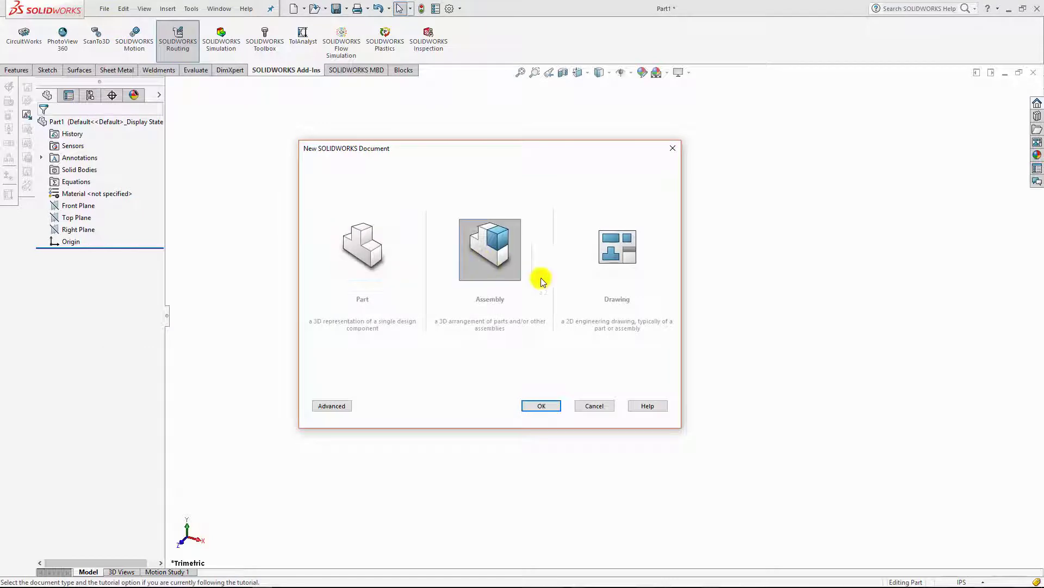
{"action": "left_click", "coordinate": [549, 408]}
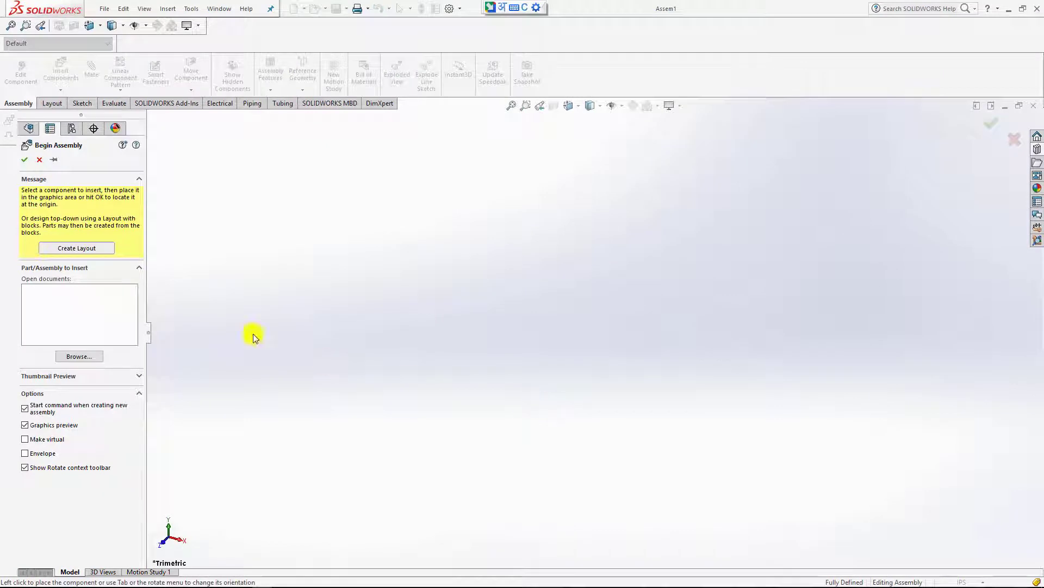
{"action": "left_click", "coordinate": [39, 162]}
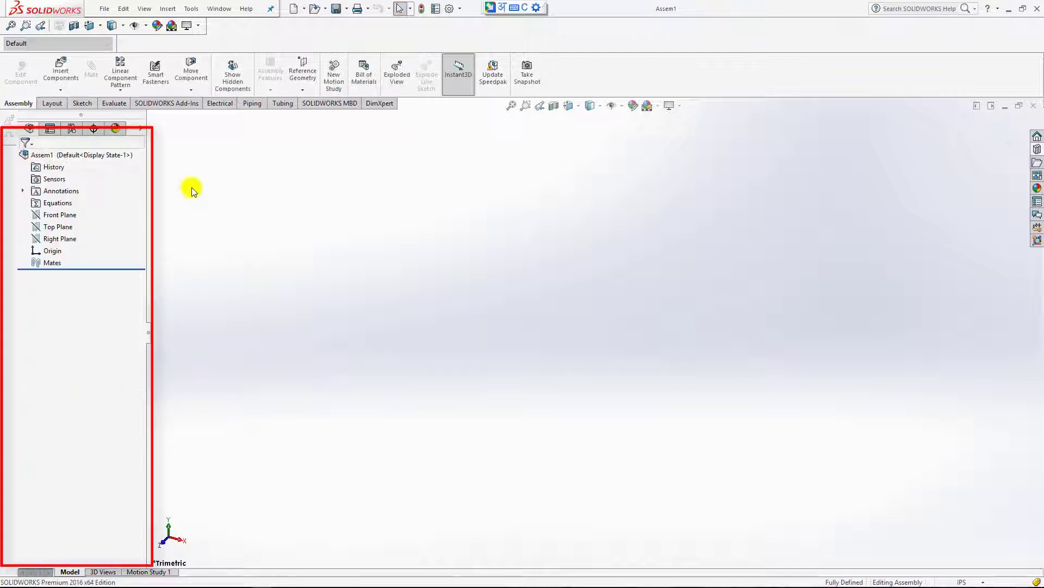
{"action": "left_click", "coordinate": [660, 110]}
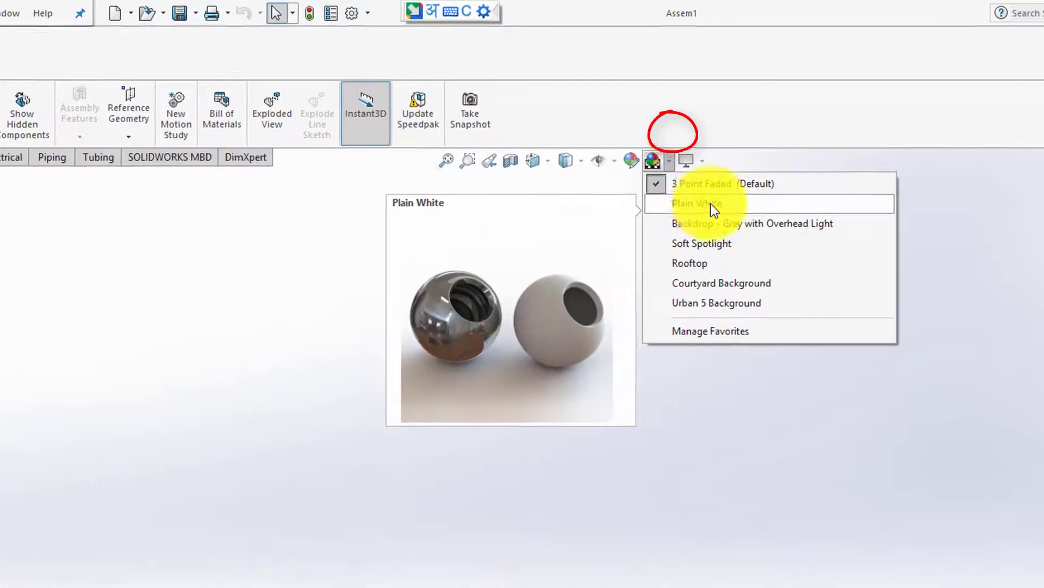
{"action": "left_click", "coordinate": [681, 133]}
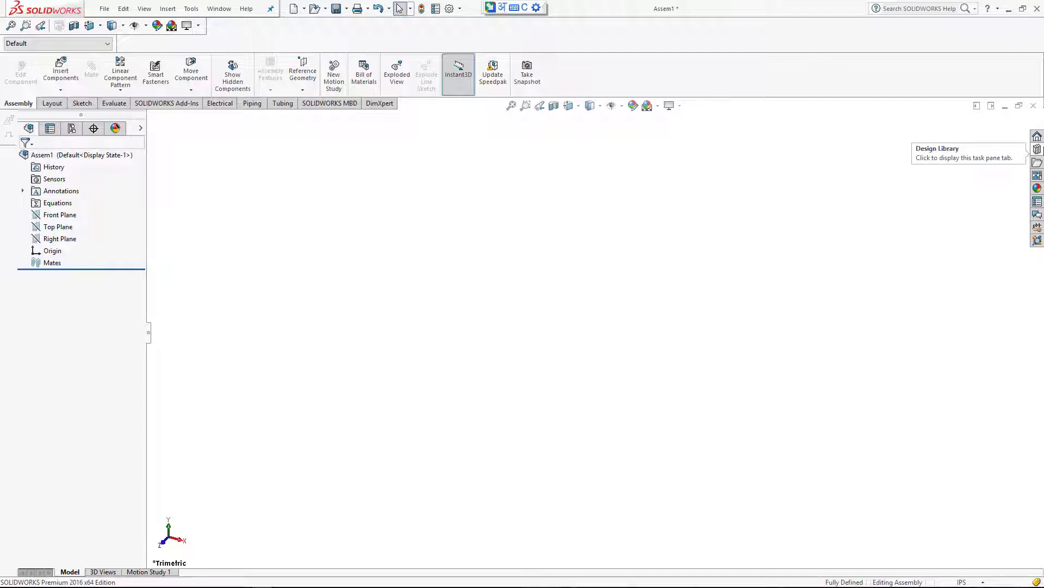
Browse the Design Library to routing > piping > flanges, showing the welding neck flange
{"action": "left_click", "coordinate": [1037, 149]}
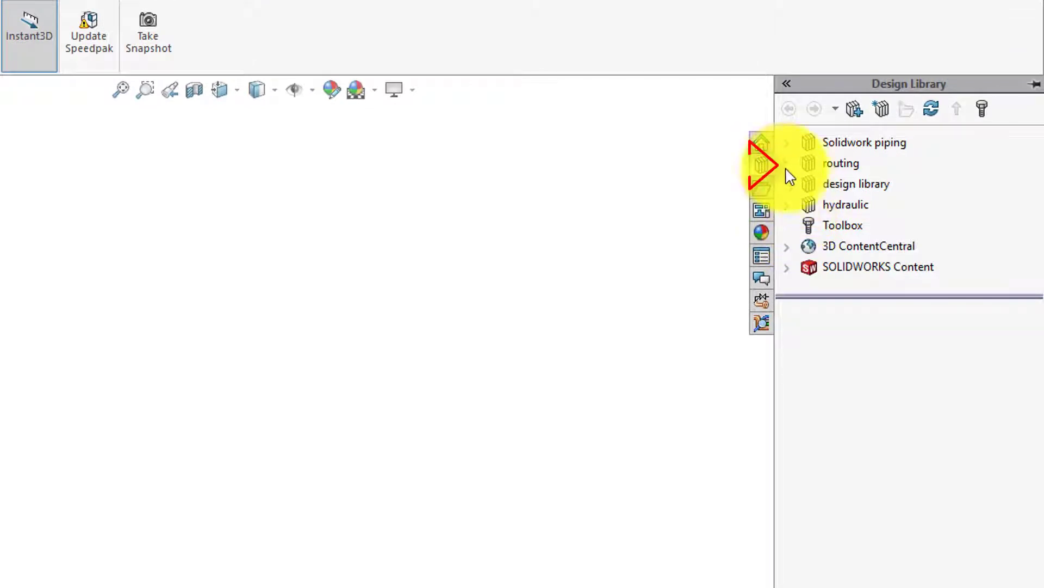
{"action": "left_click", "coordinate": [787, 164]}
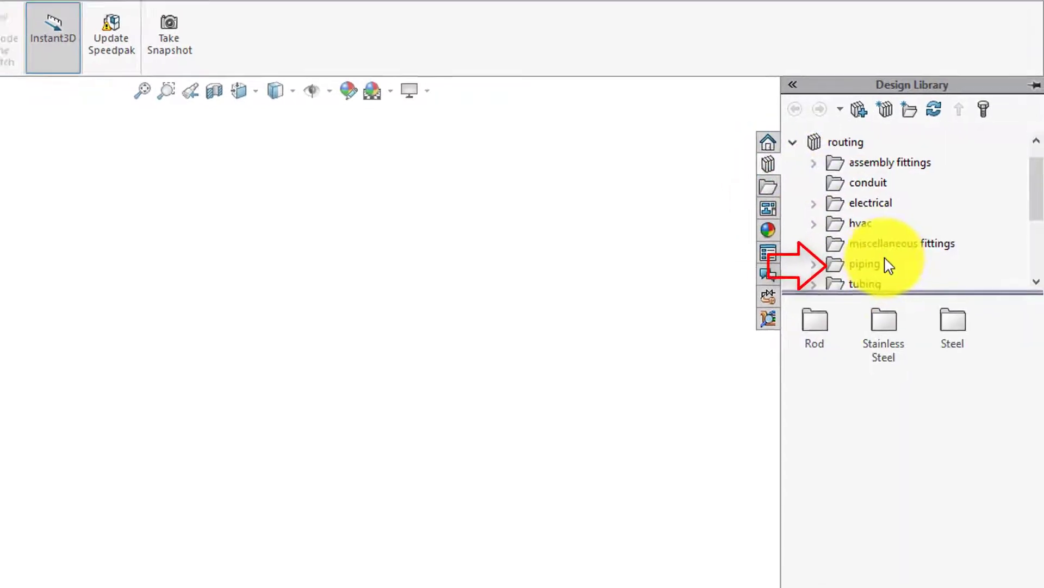
{"action": "left_click", "coordinate": [931, 224]}
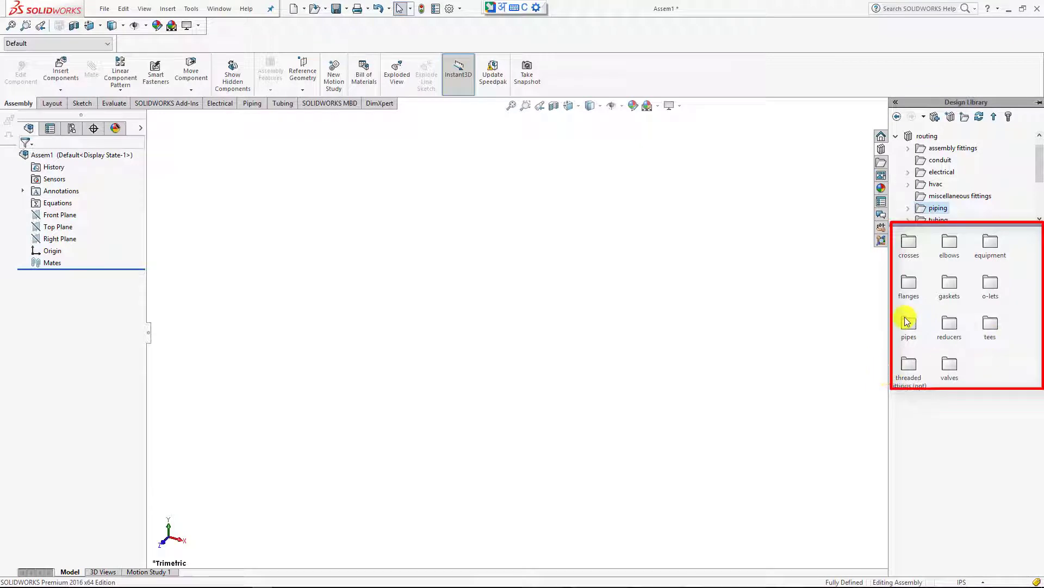
{"action": "double_click", "coordinate": [912, 287]}
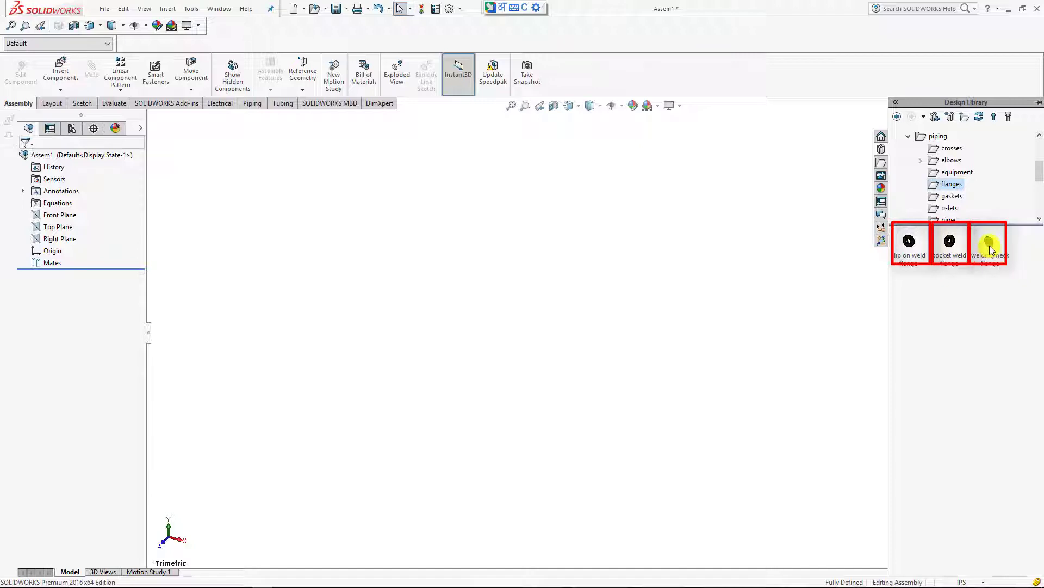
{"action": "mouse_move", "coordinate": [991, 249]}
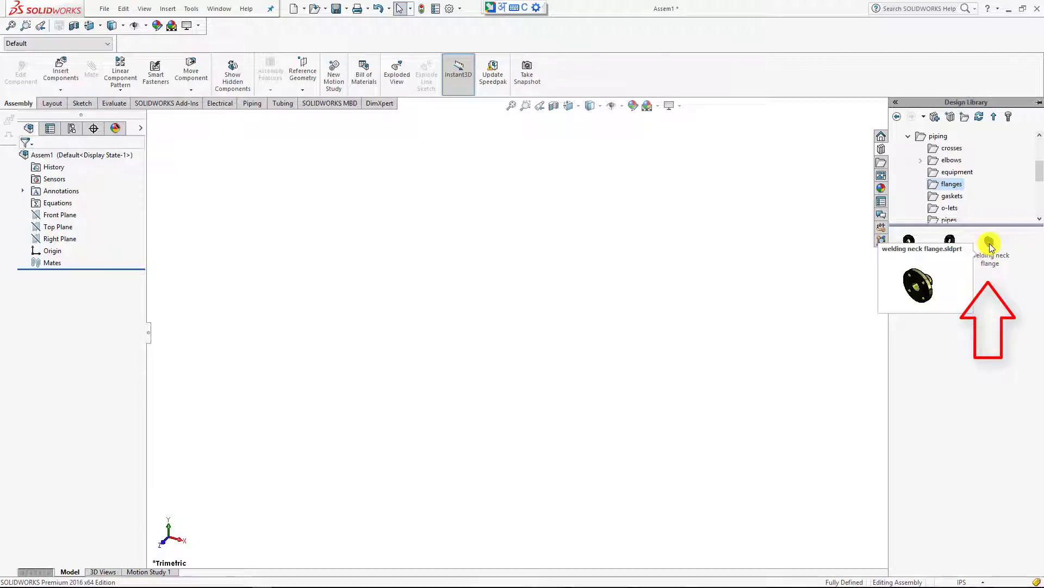
Drag the welding neck flange into the assembly using configuration WNeck Flange 600-NPS3
{"action": "left_click_drag", "start_coordinate": [991, 246], "coordinate": [270, 287]}
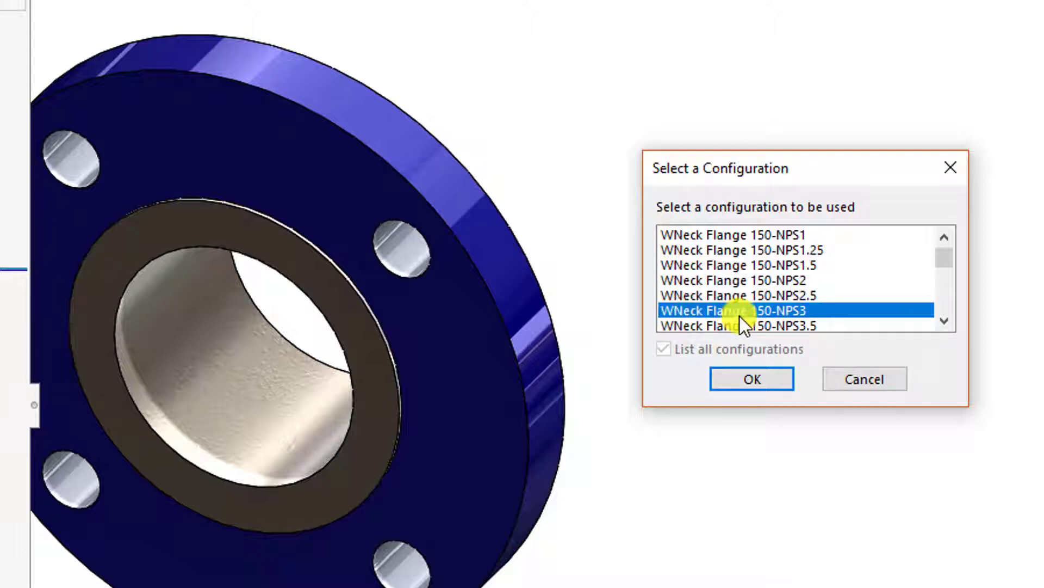
{"action": "scroll", "coordinate": [741, 316], "scroll_direction": "down", "scroll_amount": 1}
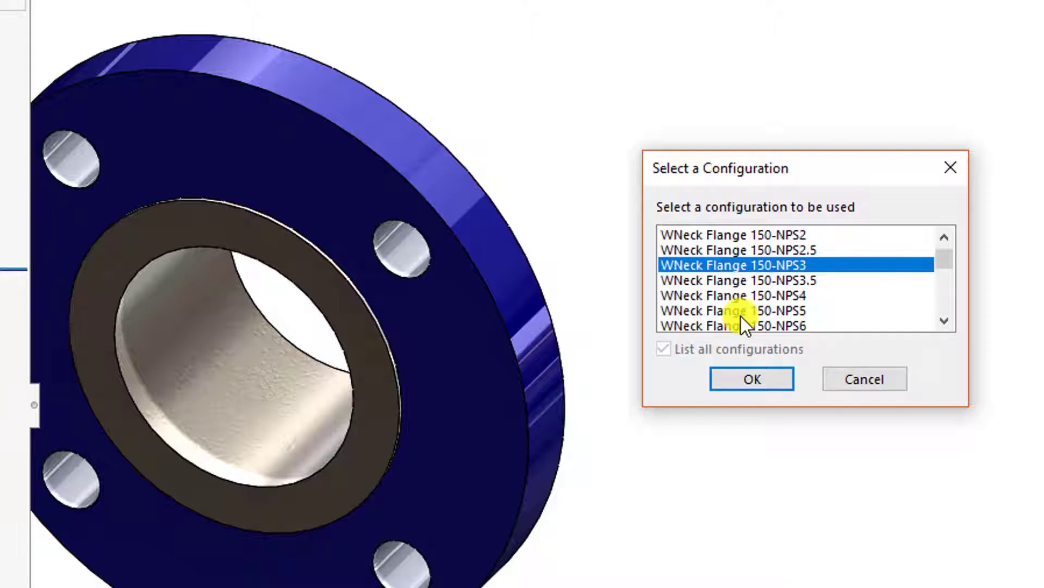
{"action": "scroll", "coordinate": [743, 315], "scroll_direction": "down", "scroll_amount": 1}
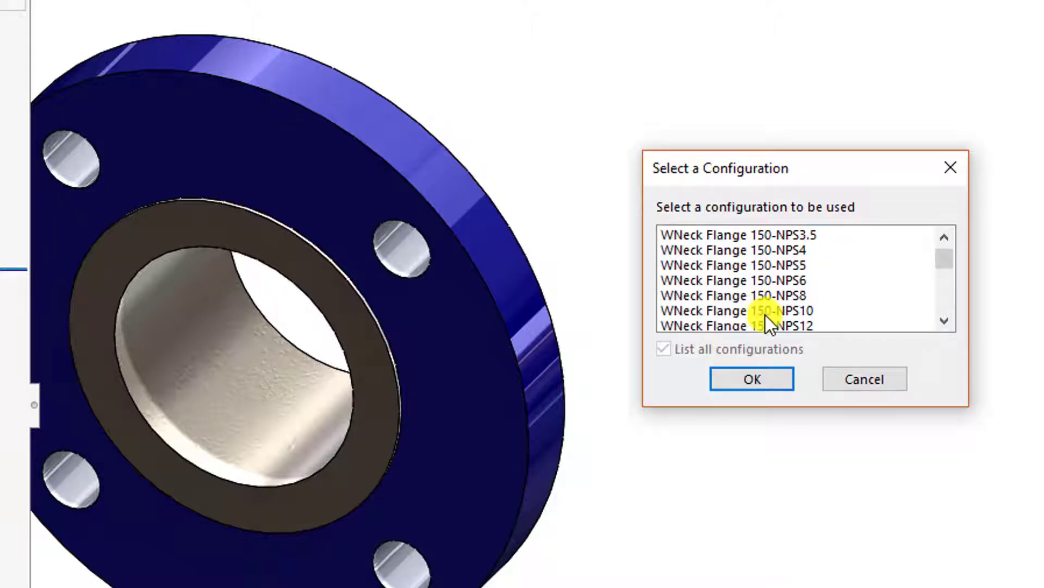
{"action": "scroll", "coordinate": [766, 315], "scroll_direction": "down", "scroll_amount": 2}
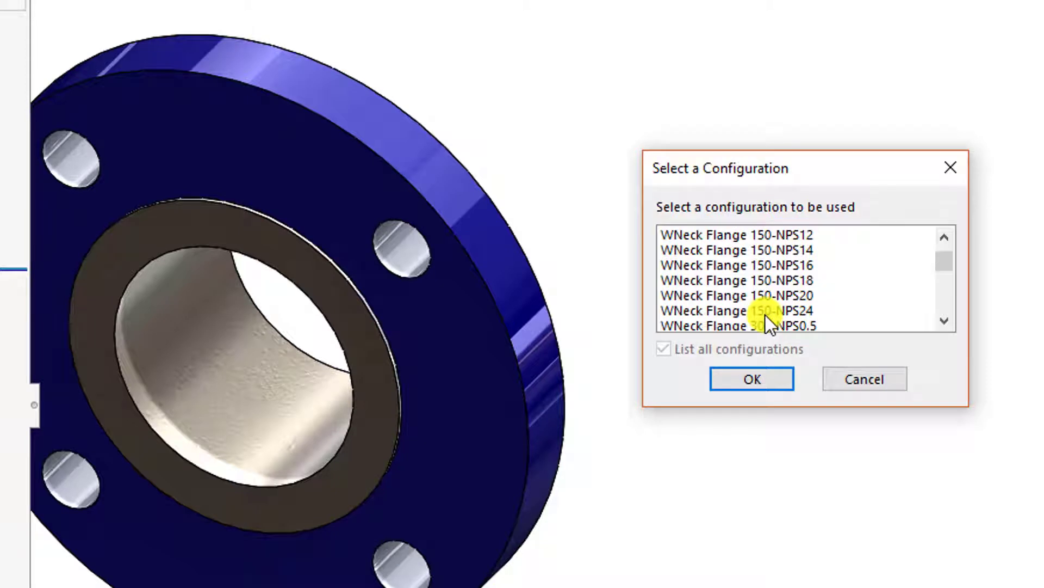
{"action": "scroll", "coordinate": [766, 315], "scroll_direction": "down", "scroll_amount": 1}
{"action": "scroll", "coordinate": [766, 315], "scroll_direction": "down", "scroll_amount": 1}
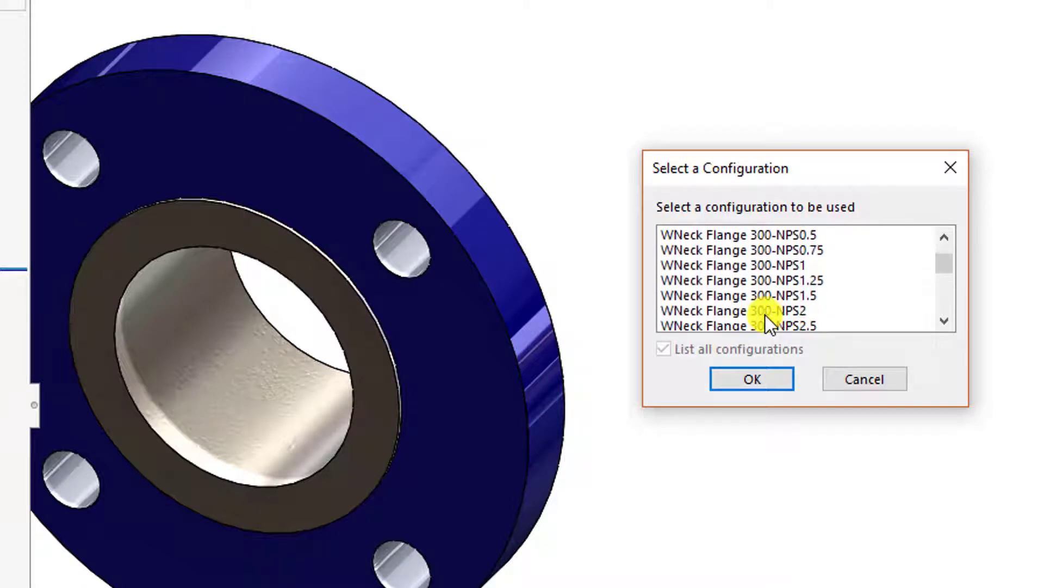
{"action": "scroll", "coordinate": [734, 306], "scroll_direction": "down", "scroll_amount": 3}
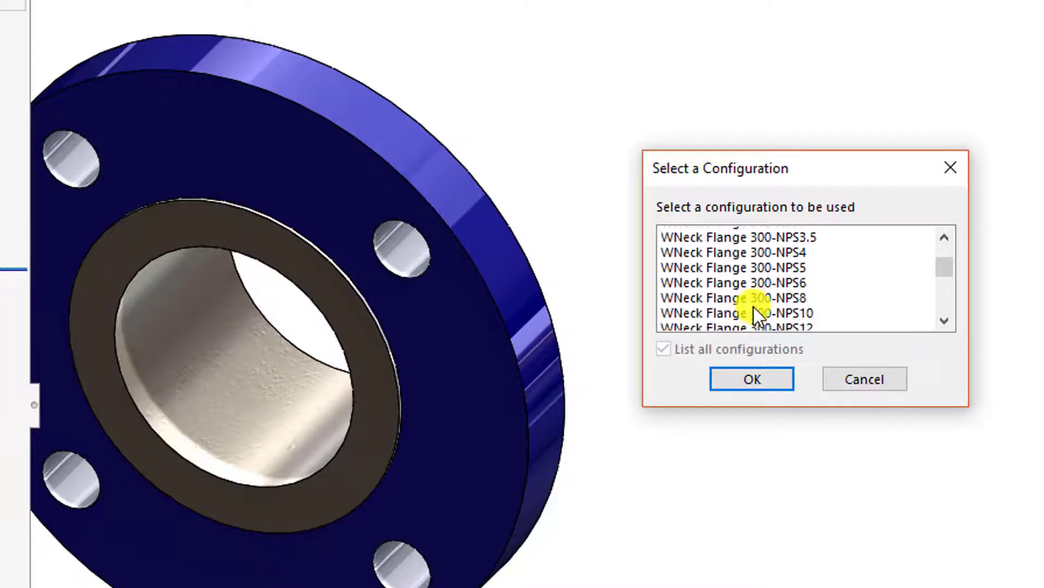
{"action": "scroll", "coordinate": [770, 313], "scroll_direction": "down", "scroll_amount": 5}
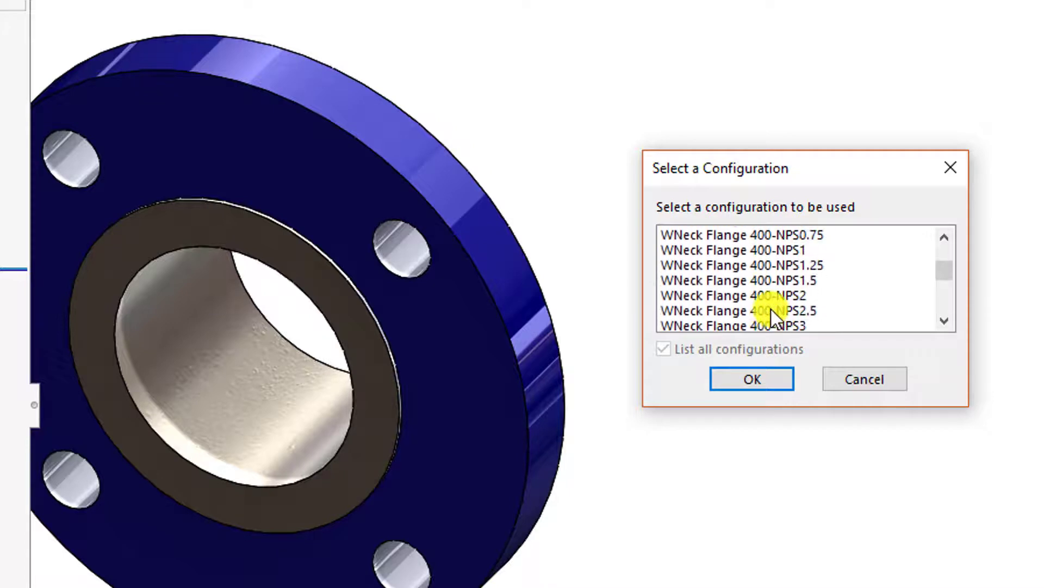
{"action": "scroll", "coordinate": [771, 308], "scroll_direction": "down", "scroll_amount": 7}
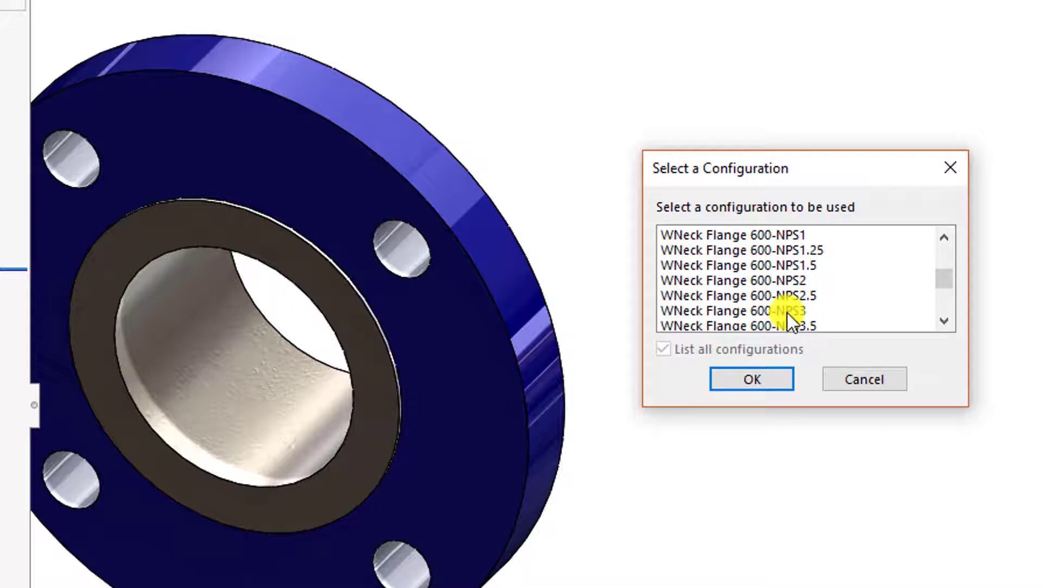
{"action": "left_click", "coordinate": [745, 311]}
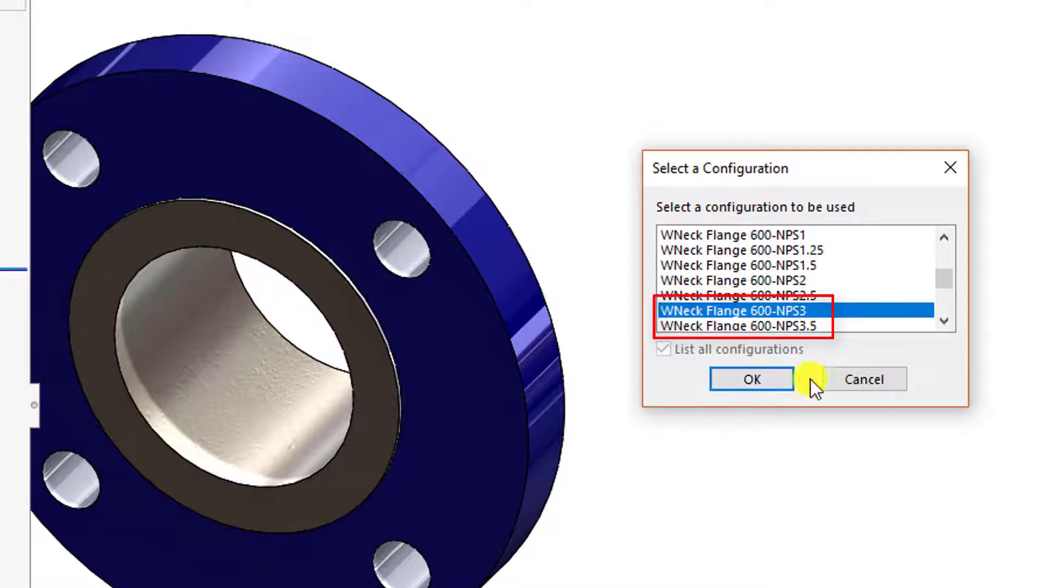
{"action": "left_click", "coordinate": [770, 379]}
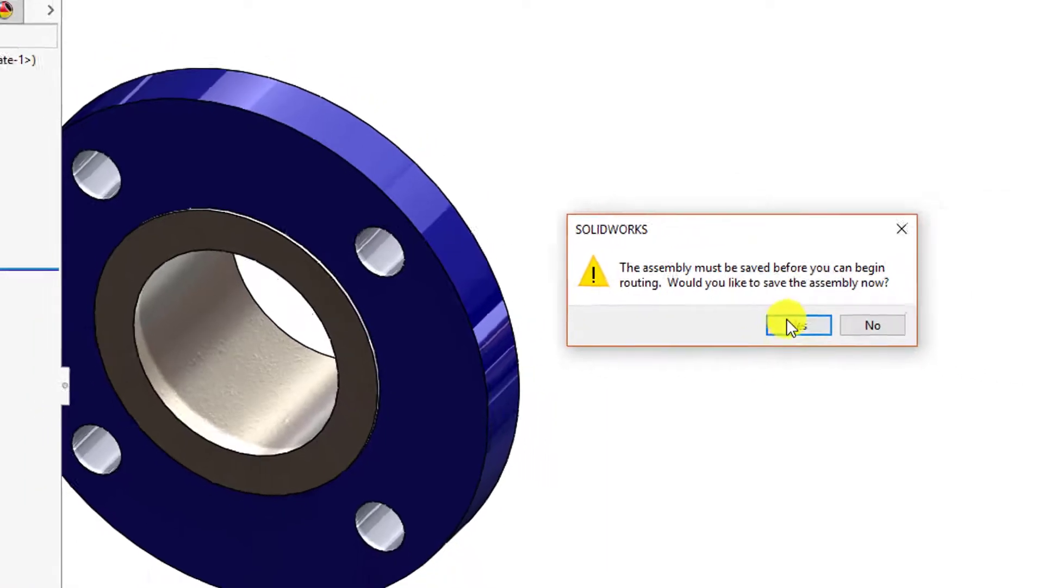
Accept the save prompt and browse to the folder for the assembly
{"action": "left_click", "coordinate": [890, 334]}
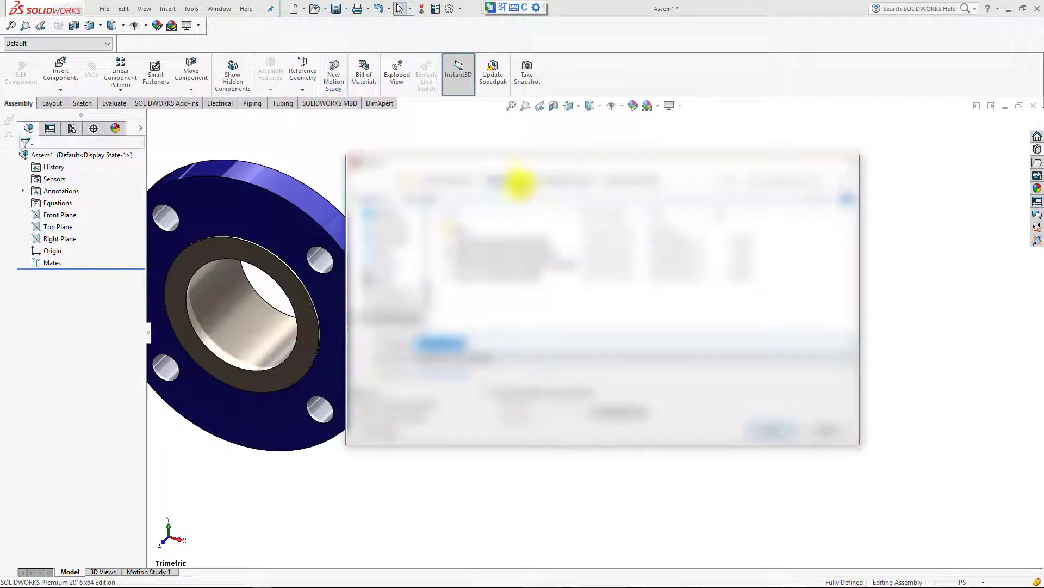
{"action": "left_click", "coordinate": [520, 184]}
{"action": "left_click", "coordinate": [476, 181]}
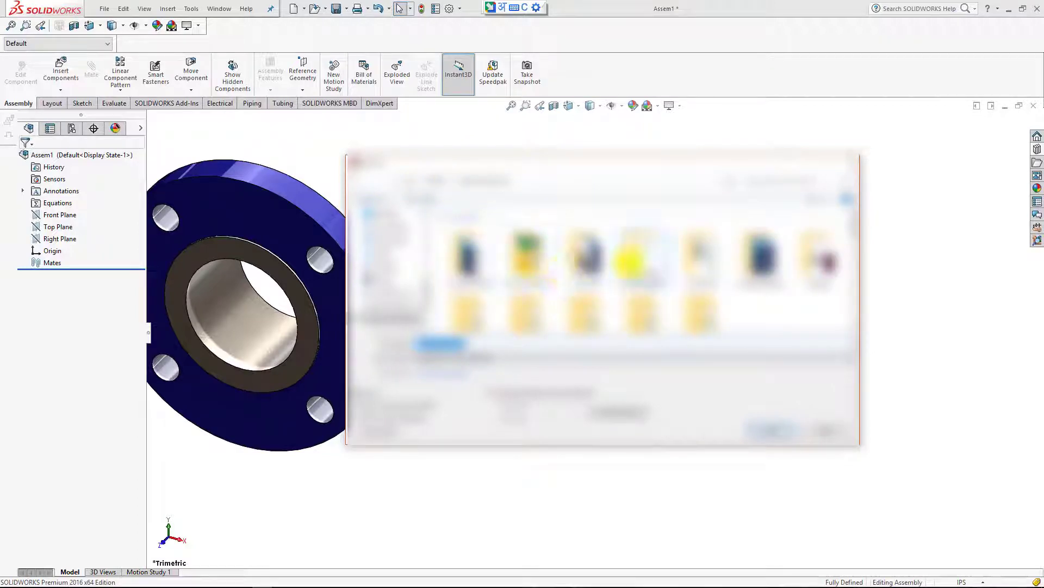
{"action": "double_click", "coordinate": [634, 260]}
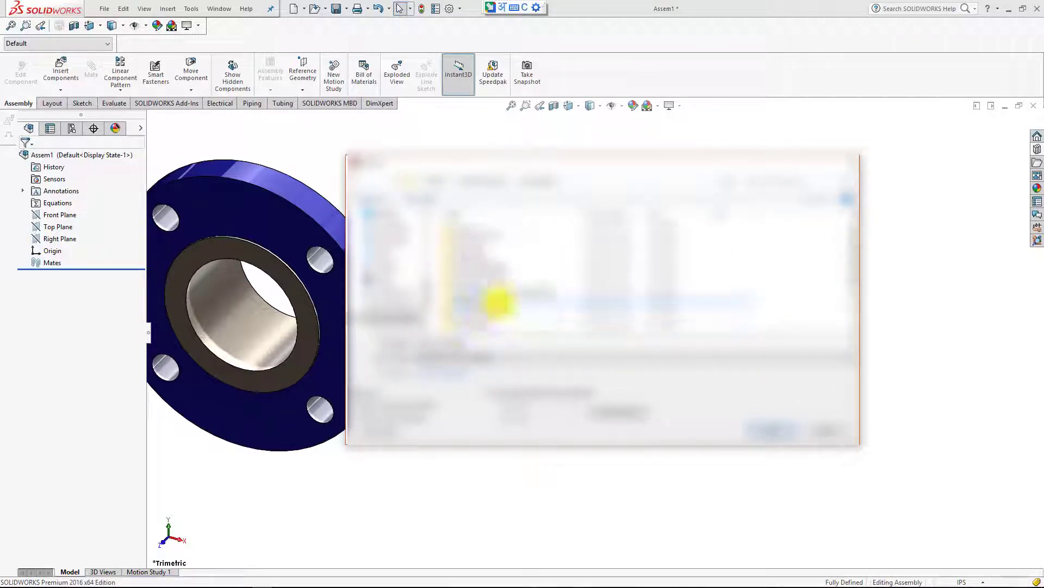
{"action": "double_click", "coordinate": [496, 315]}
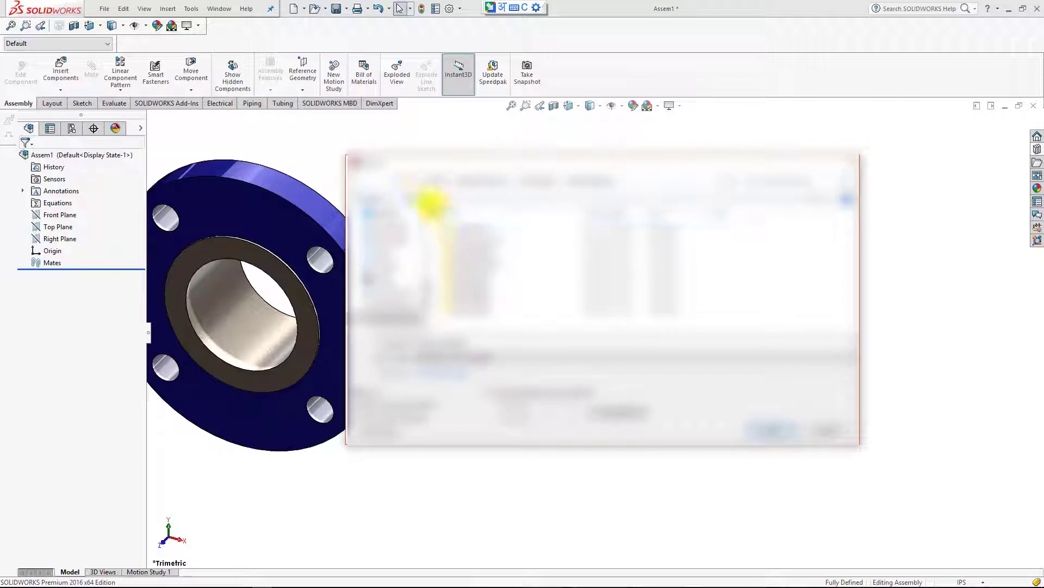
Create a new folder and save the assembly as pipe assembley inside it
{"action": "left_click", "coordinate": [431, 201]}
{"action": "type", "text": "a"}
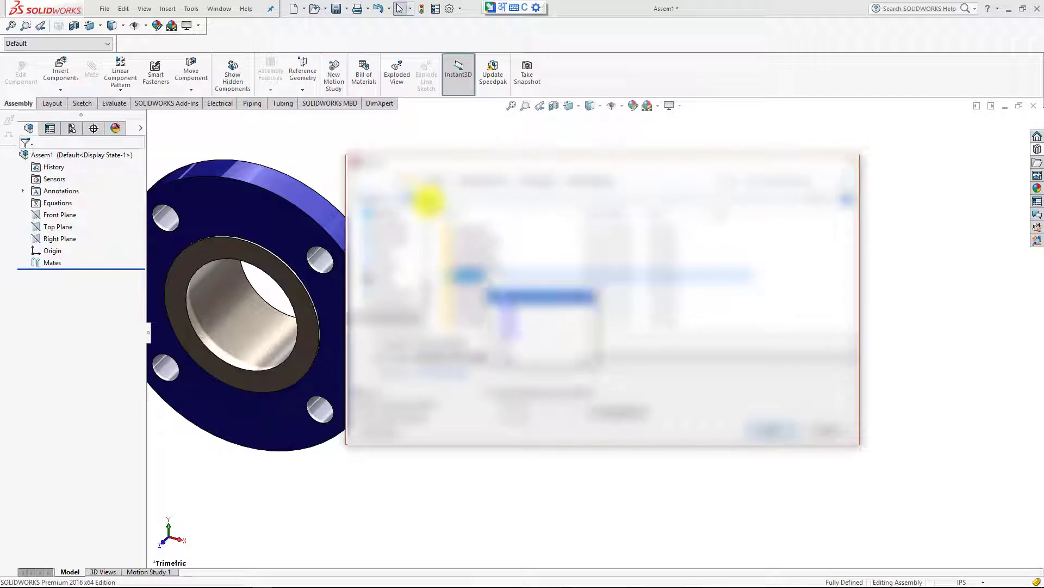
{"action": "key", "text": "Return"}
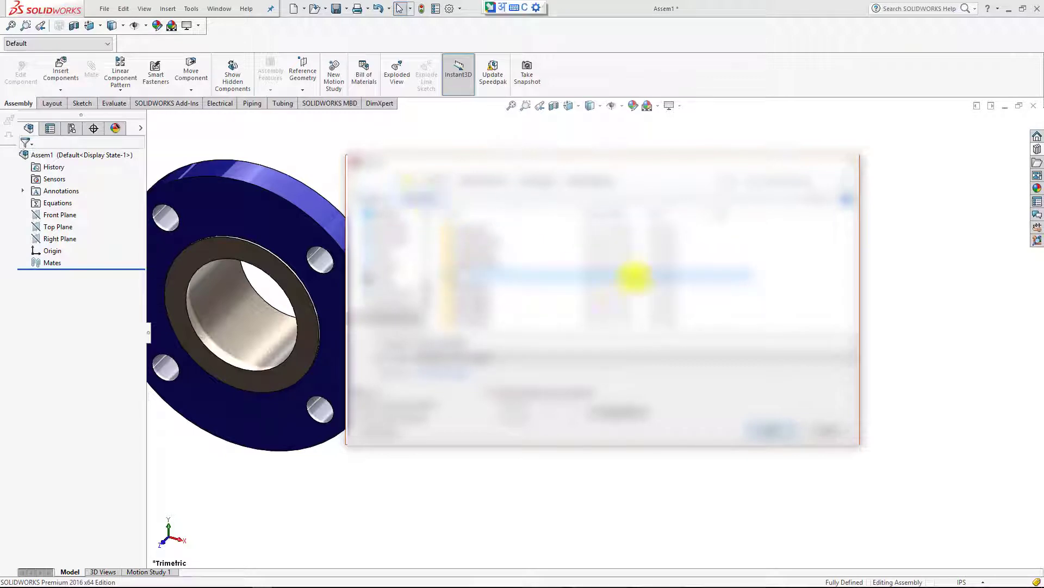
{"action": "left_click", "coordinate": [501, 8]}
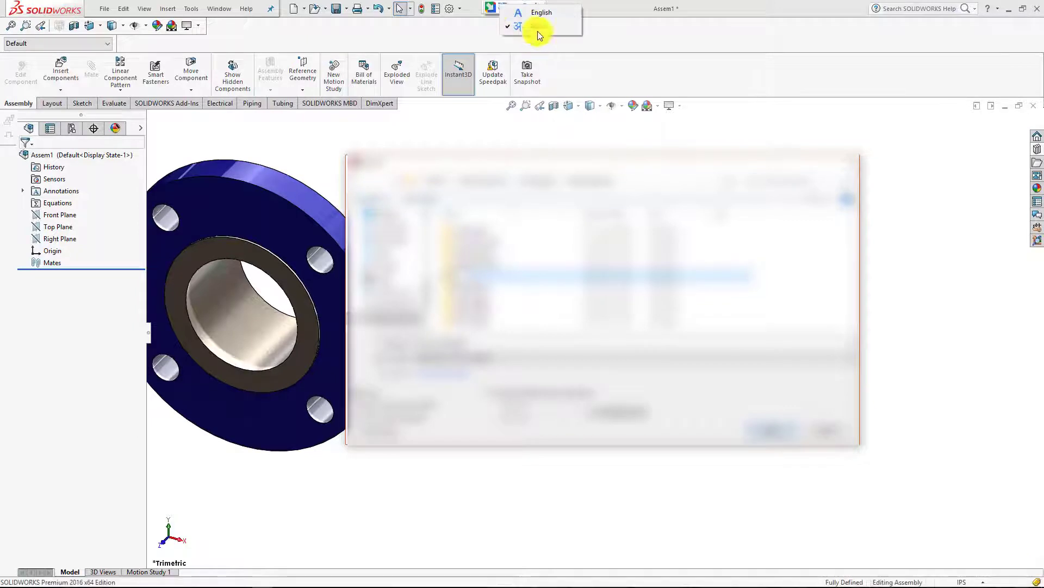
{"action": "left_click", "coordinate": [541, 13]}
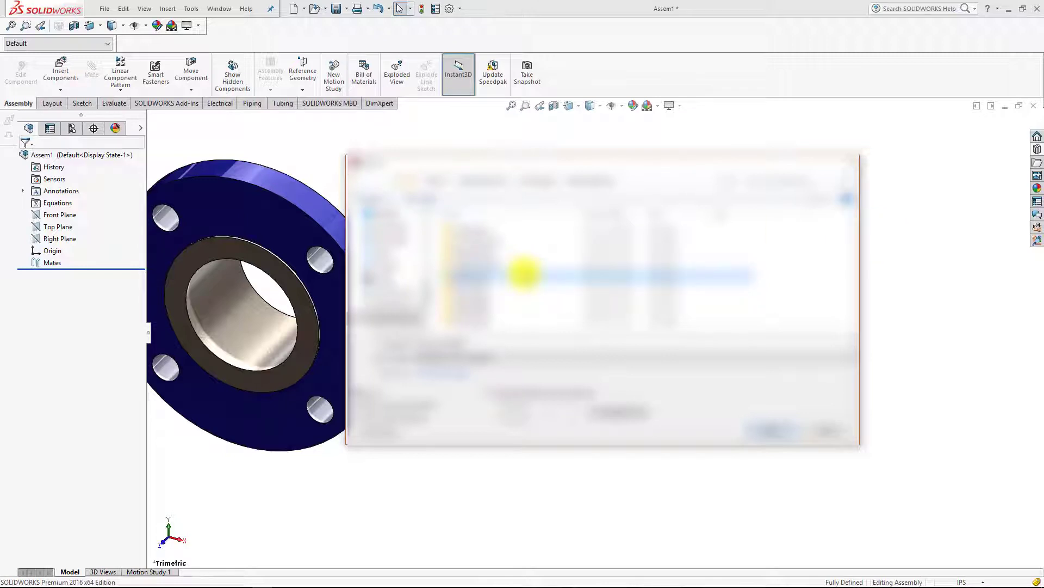
{"action": "double_click", "coordinate": [524, 272]}
{"action": "left_click", "coordinate": [499, 346]}
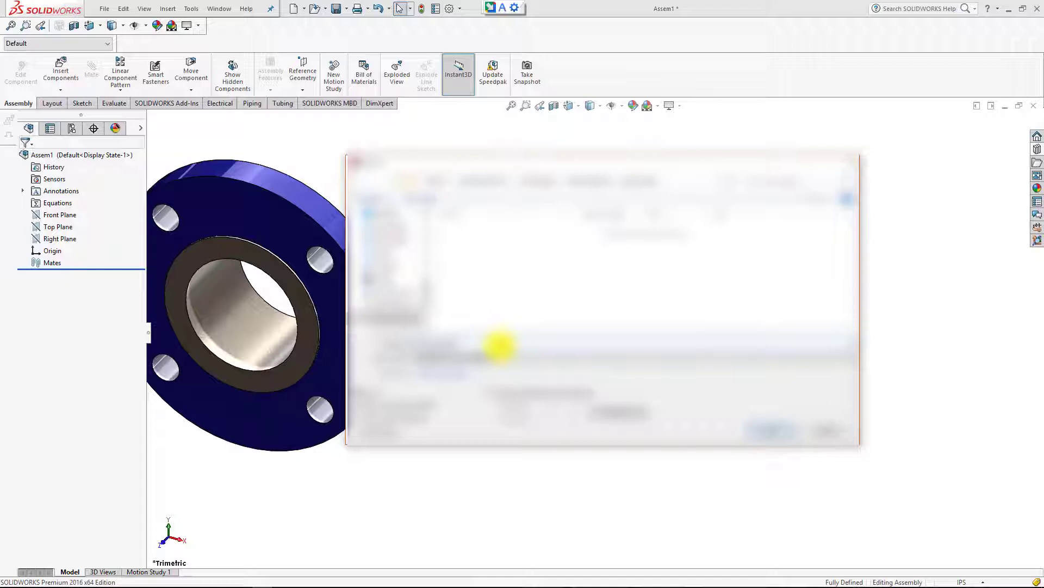
{"action": "key", "text": "Return"}
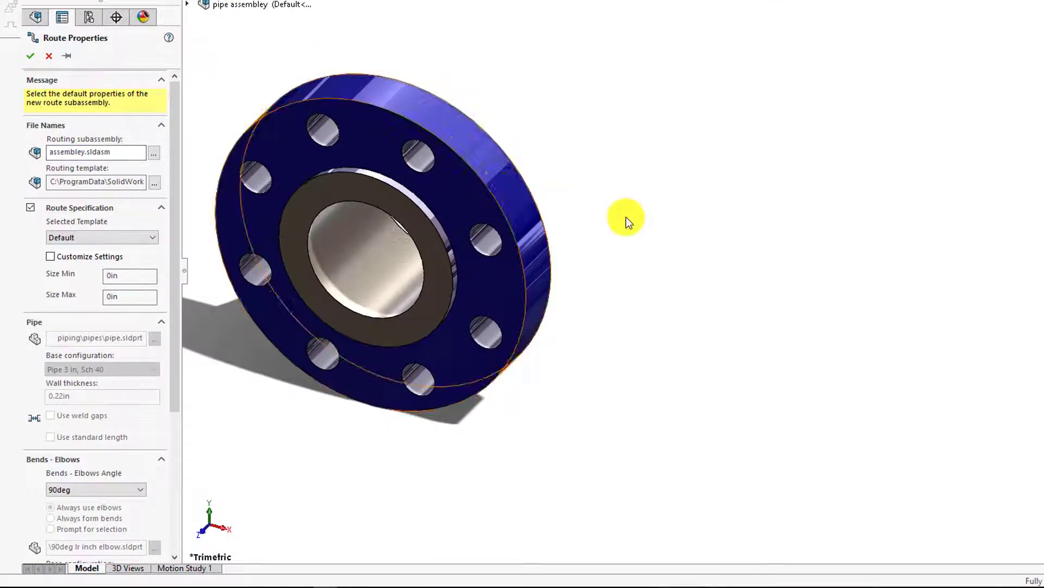
{"action": "middle_click_drag", "start_coordinate": [626, 217], "coordinate": [577, 217]}
{"action": "key", "text": "ctrl+7"}
{"action": "key", "text": "ctrl+7"}
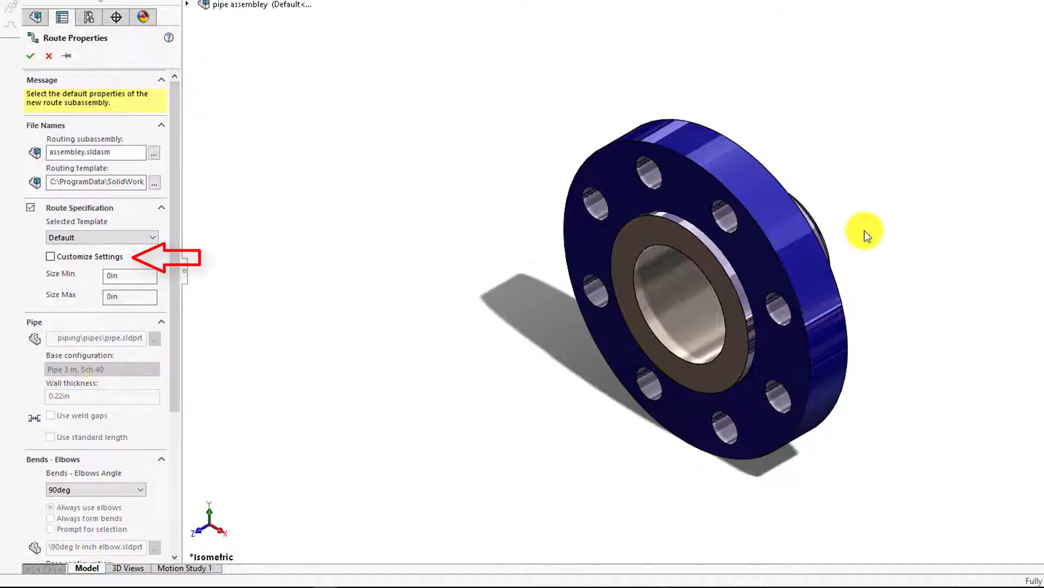
{"action": "middle_click_drag", "start_coordinate": [863, 233], "coordinate": [858, 129]}
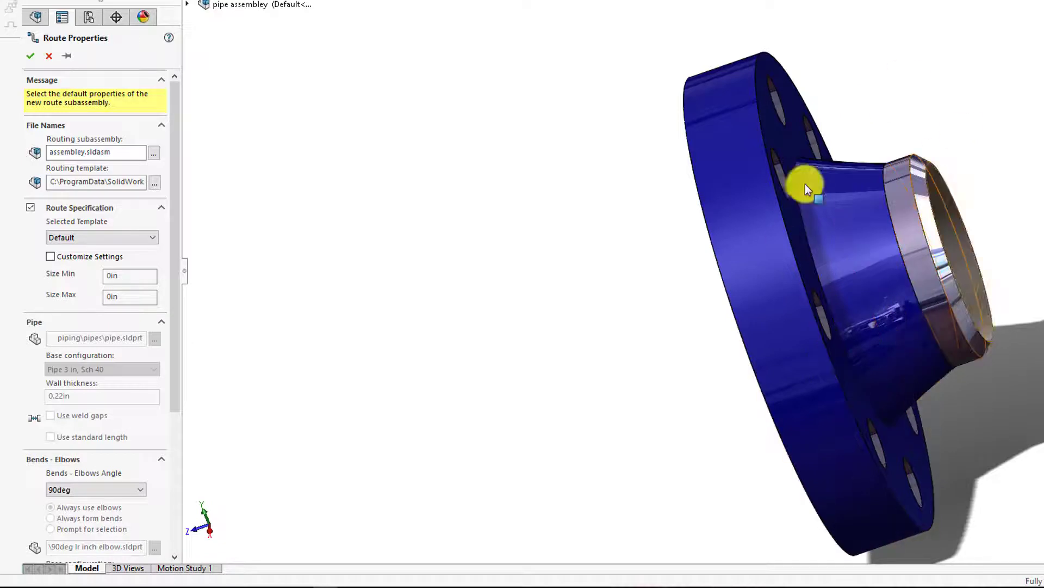
Customize the route to Pipe 3 in, Sch 80 with 90L LR Inch 3 Sch80 elbows
{"action": "left_click", "coordinate": [49, 258]}
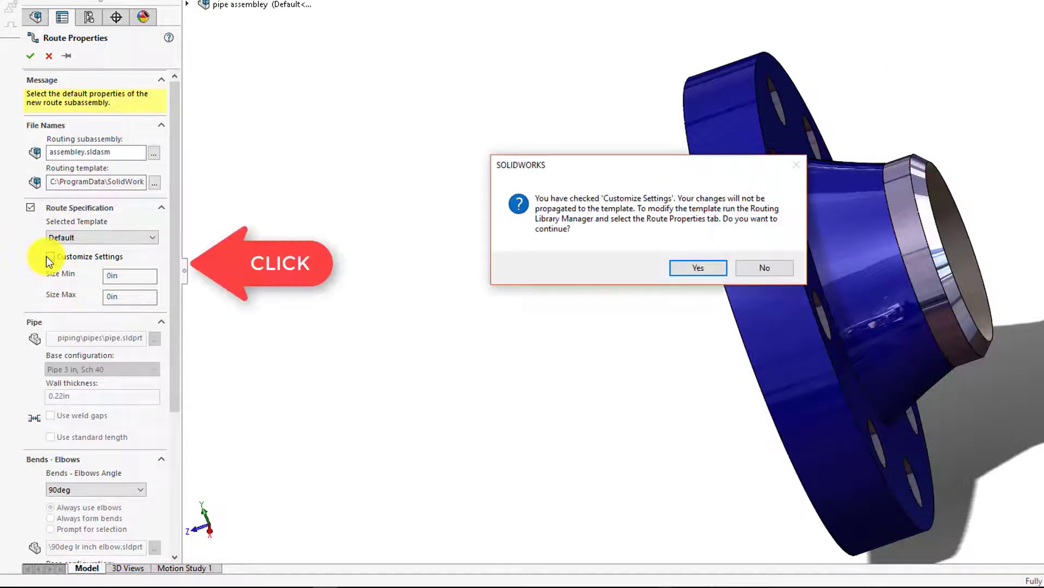
{"action": "left_click", "coordinate": [692, 273]}
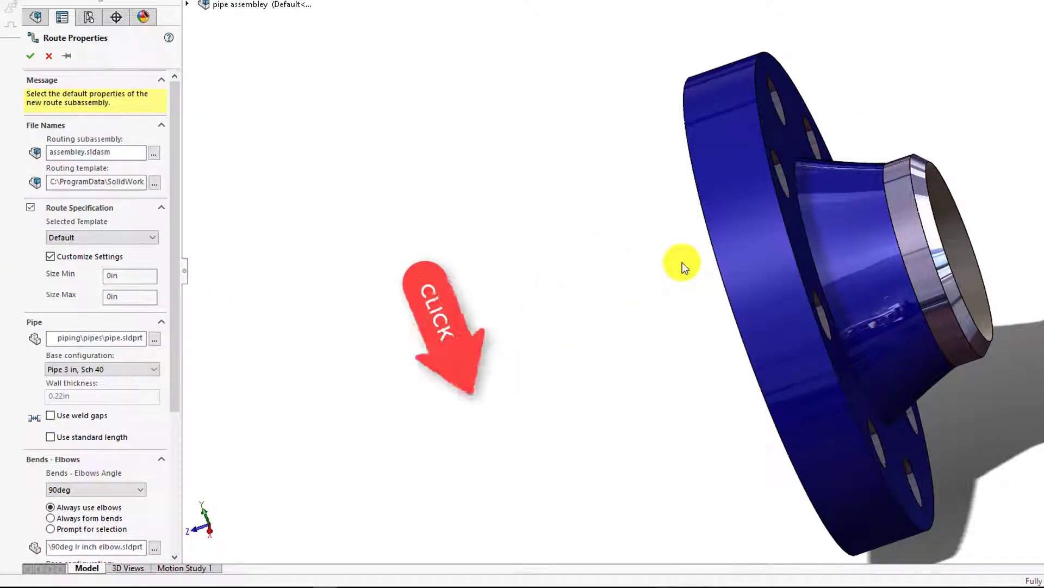
{"action": "left_click", "coordinate": [108, 373]}
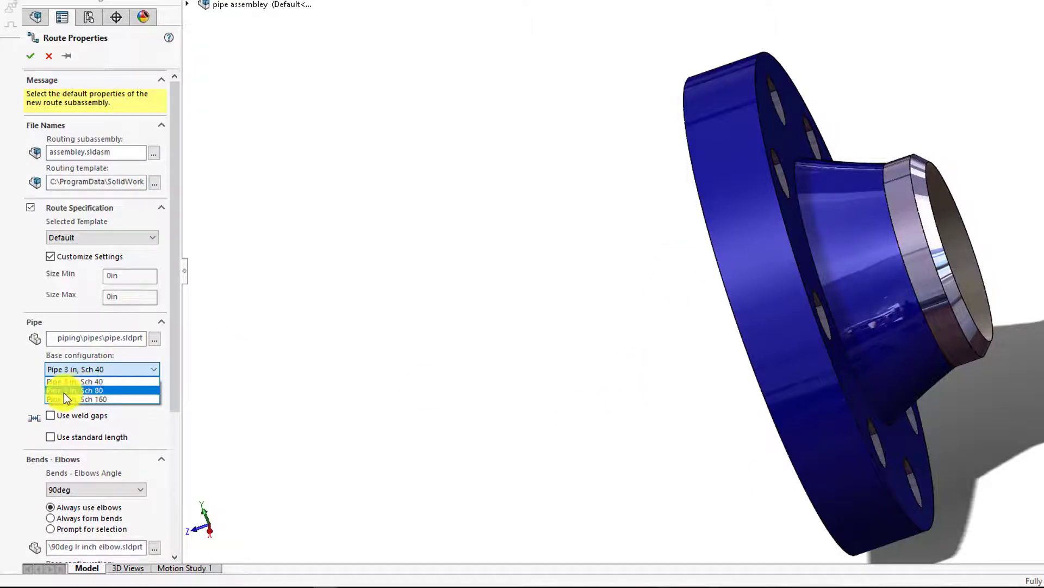
{"action": "left_click", "coordinate": [79, 398]}
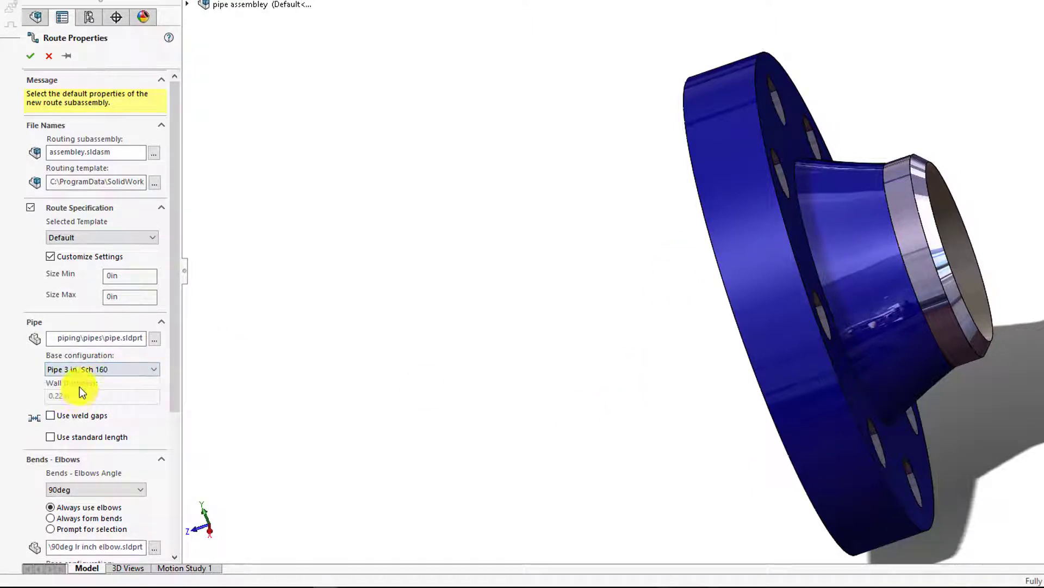
{"action": "left_click", "coordinate": [86, 372]}
{"action": "left_click", "coordinate": [92, 390]}
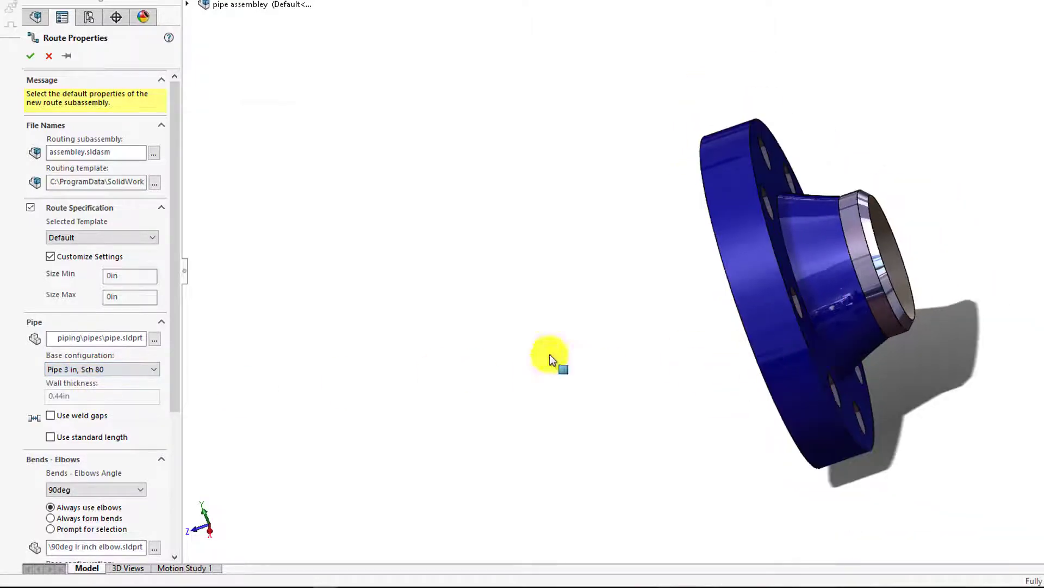
{"action": "left_click_drag", "start_coordinate": [179, 379], "coordinate": [174, 458]}
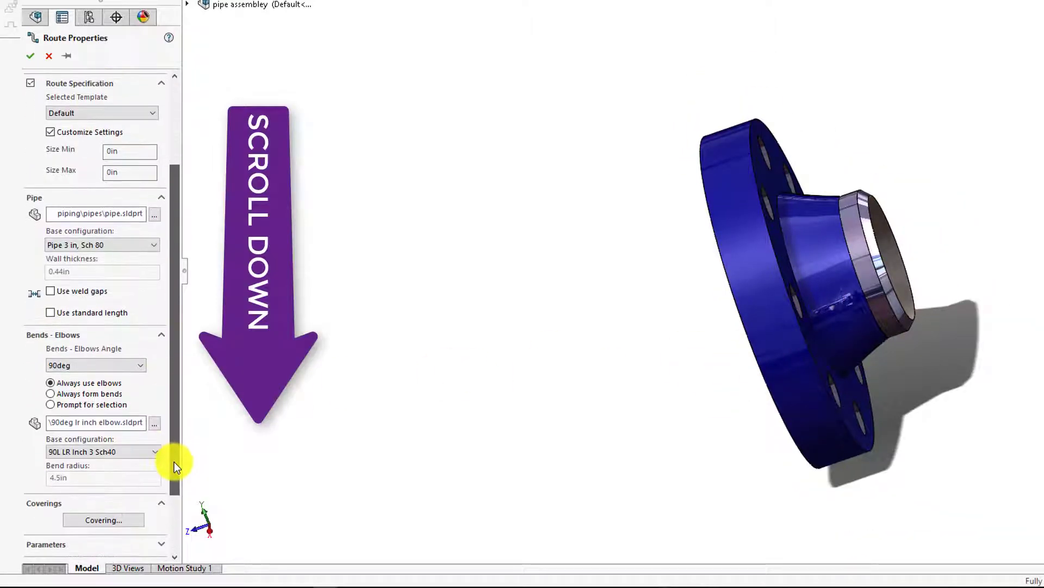
{"action": "left_click", "coordinate": [122, 453]}
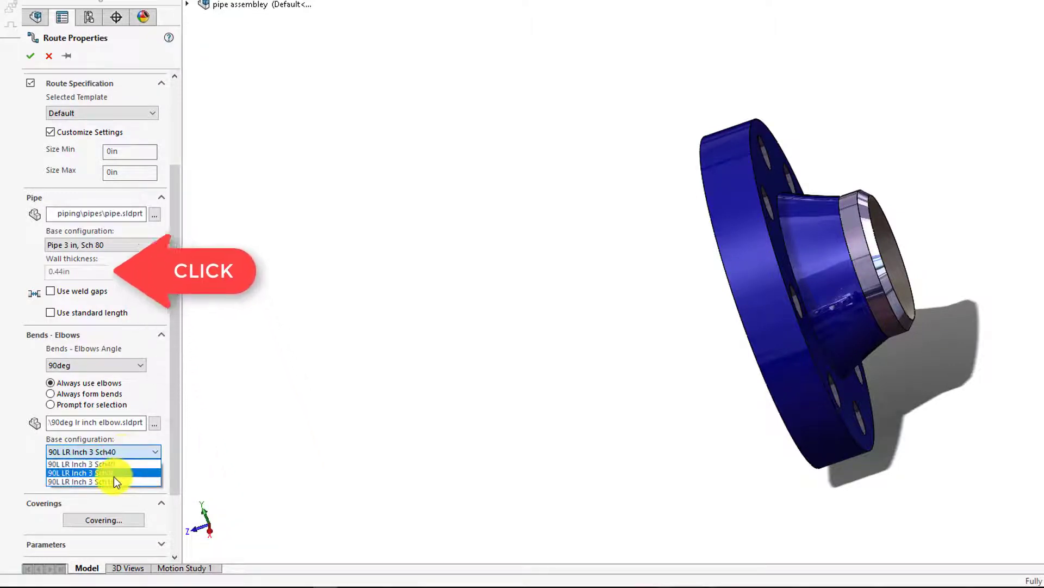
{"action": "left_click", "coordinate": [113, 476]}
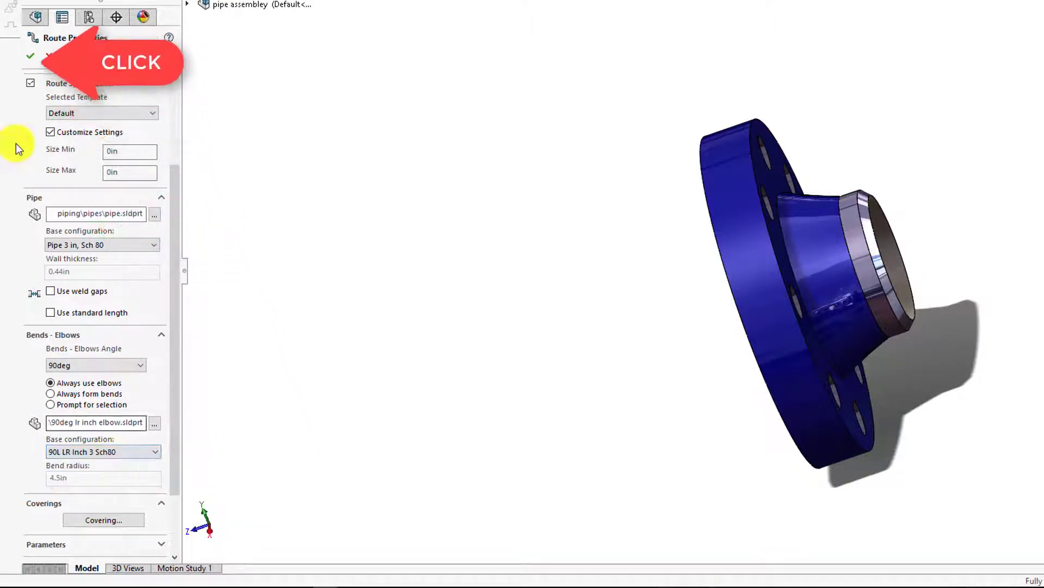
{"action": "left_click", "coordinate": [30, 57]}
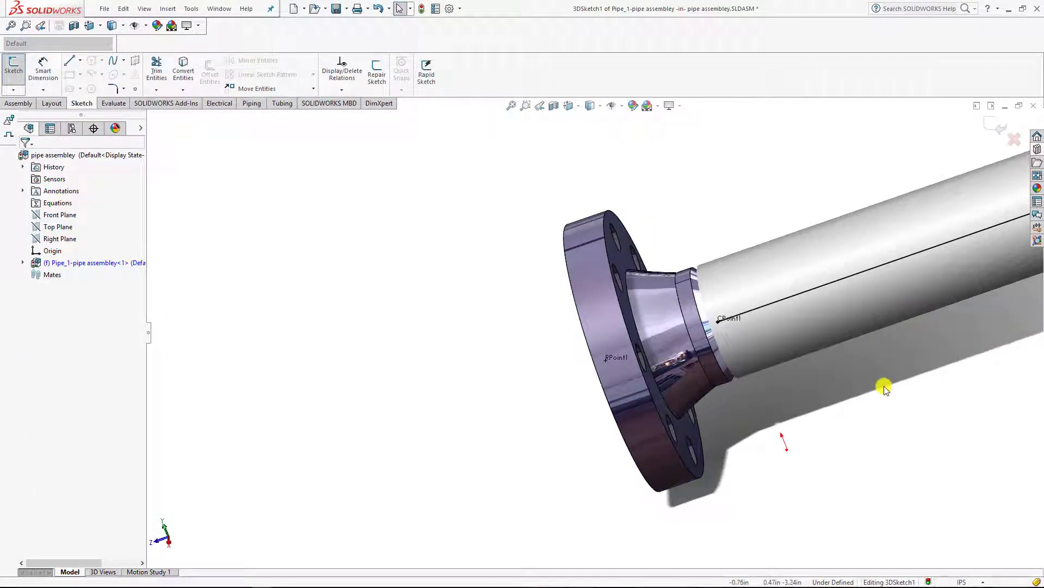
Draw lines from the pipe's free end, bending through an R4.50 elbow into a diagonal run
{"action": "key", "text": "ctrl+7"}
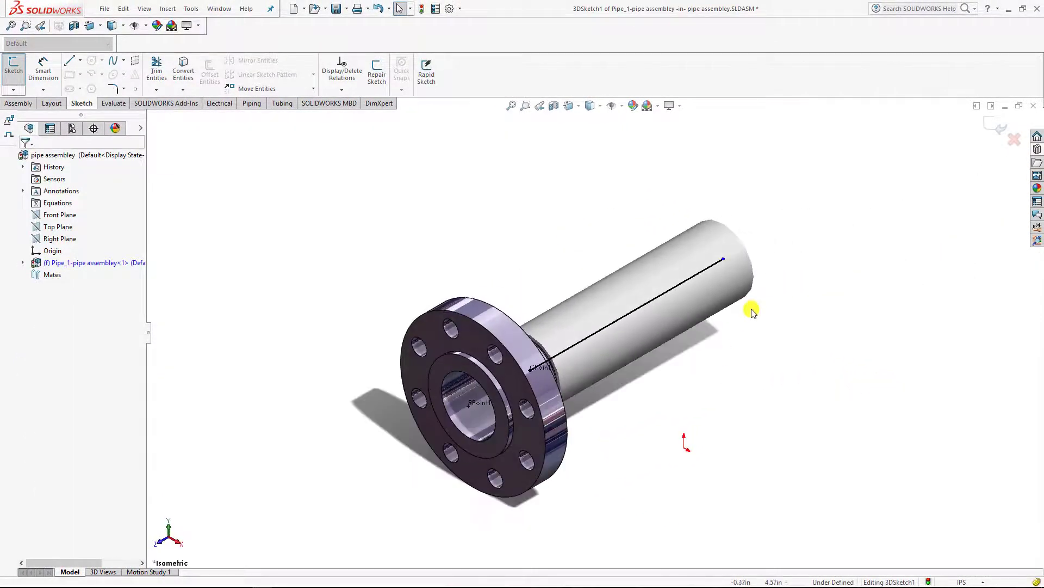
{"action": "scroll", "coordinate": [717, 291], "scroll_direction": "up", "scroll_amount": 2}
{"action": "scroll", "coordinate": [748, 312], "scroll_direction": "down", "scroll_amount": 2}
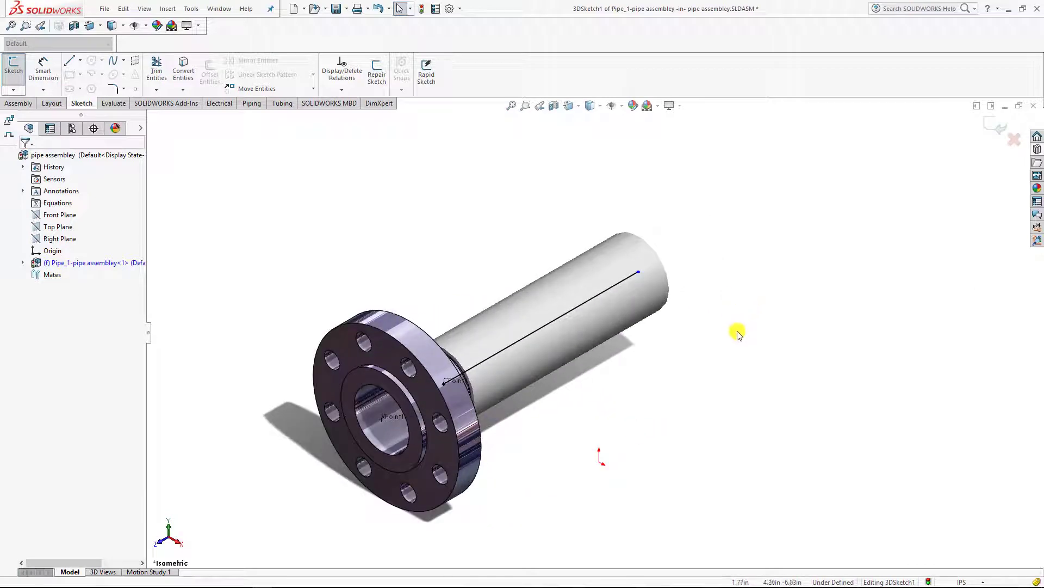
{"action": "middle_click_drag", "start_coordinate": [738, 391], "coordinate": [683, 378], "text": "ctrl"}
{"action": "left_click", "coordinate": [69, 63]}
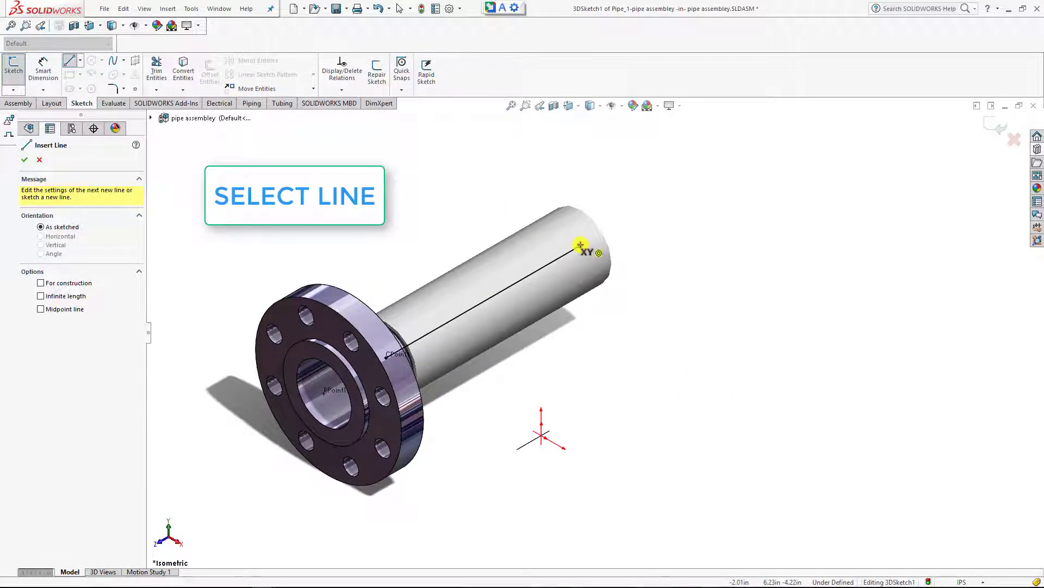
{"action": "left_click", "coordinate": [580, 245]}
{"action": "scroll", "coordinate": [729, 350], "scroll_direction": "up", "scroll_amount": 5}
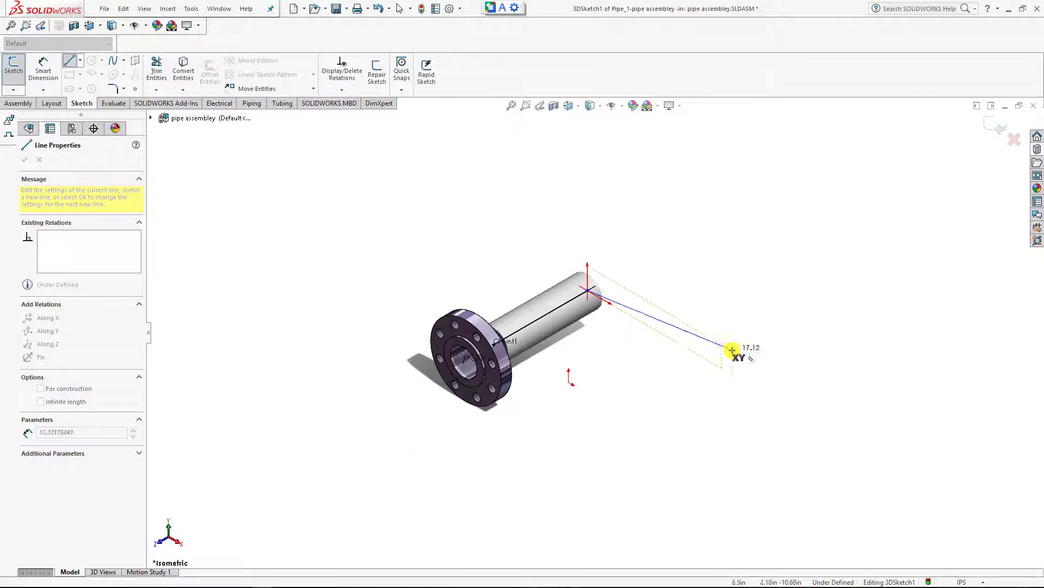
{"action": "left_click", "coordinate": [737, 402]}
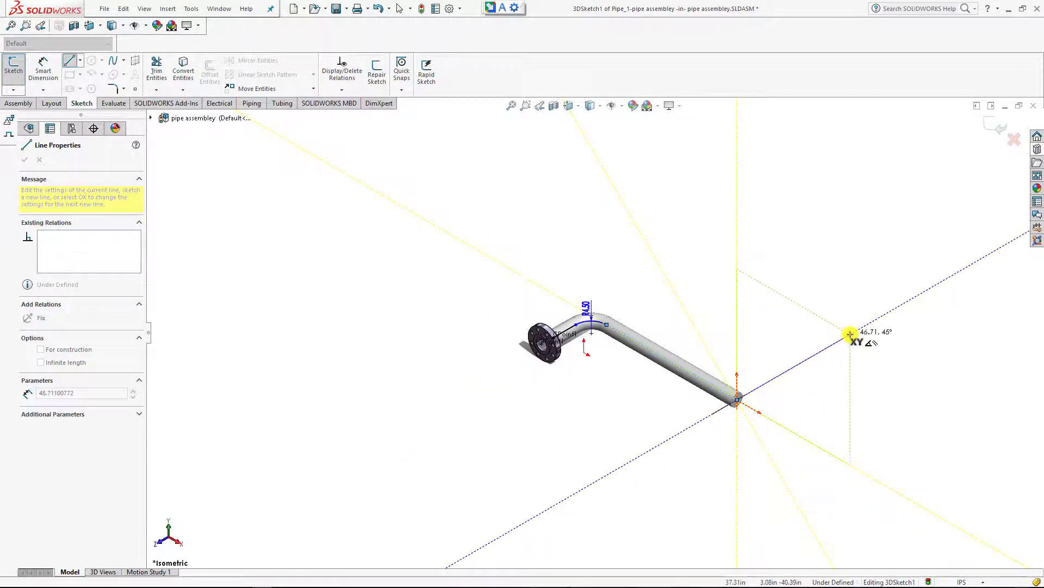
{"action": "left_click", "coordinate": [850, 334]}
Undo the extra line and bend, then end line drawing in isometric view
{"action": "scroll", "coordinate": [868, 355], "scroll_direction": "up", "scroll_amount": 3}
{"action": "scroll", "coordinate": [827, 360], "scroll_direction": "down", "scroll_amount": 4}
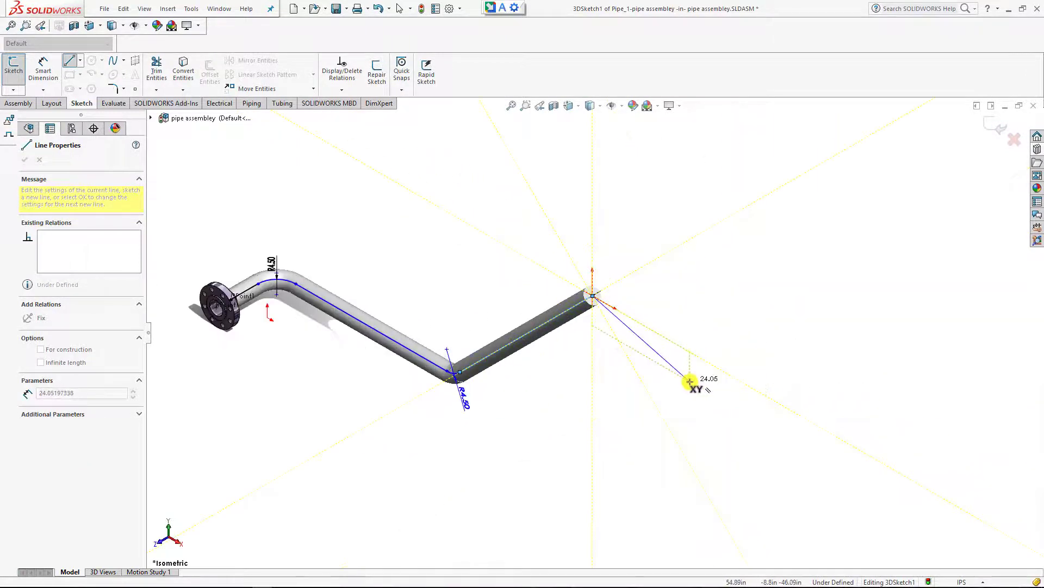
{"action": "key", "text": "ctrl+z"}
{"action": "scroll", "coordinate": [453, 319], "scroll_direction": "down", "scroll_amount": 1}
{"action": "mouse_move", "coordinate": [460, 319]}
{"action": "middle_mouse_down"}
{"action": "mouse_move", "coordinate": [411, 294]}
{"action": "mouse_move", "coordinate": [447, 315]}
{"action": "middle_mouse_up"}
{"action": "key", "text": "ctrl+1"}
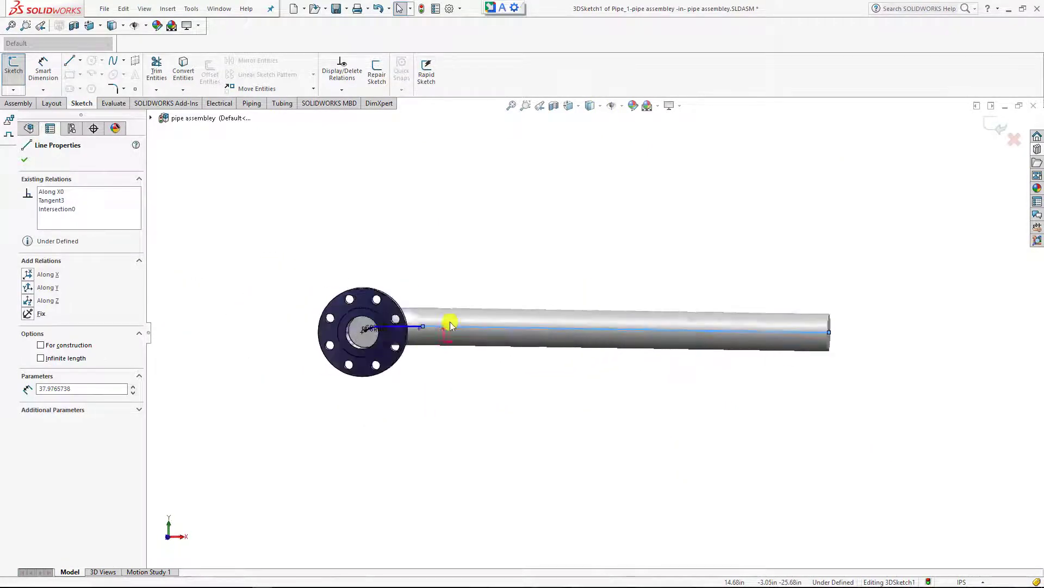
{"action": "key", "text": "ctrl+7"}
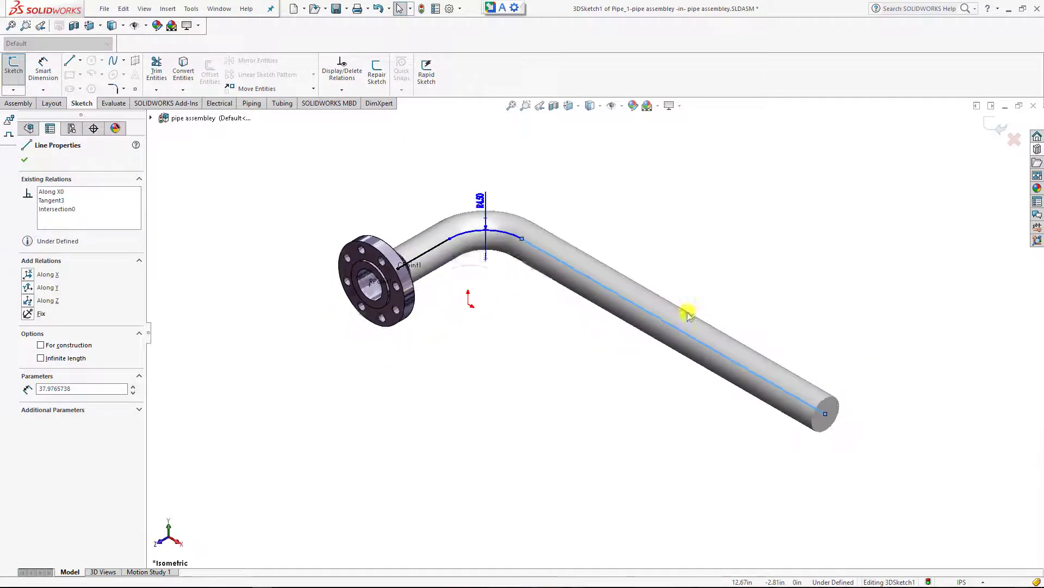
{"action": "key", "text": "Escape"}
{"action": "scroll", "coordinate": [805, 352], "scroll_direction": "down", "scroll_amount": 2}
{"action": "scroll", "coordinate": [786, 359], "scroll_direction": "up", "scroll_amount": 2}
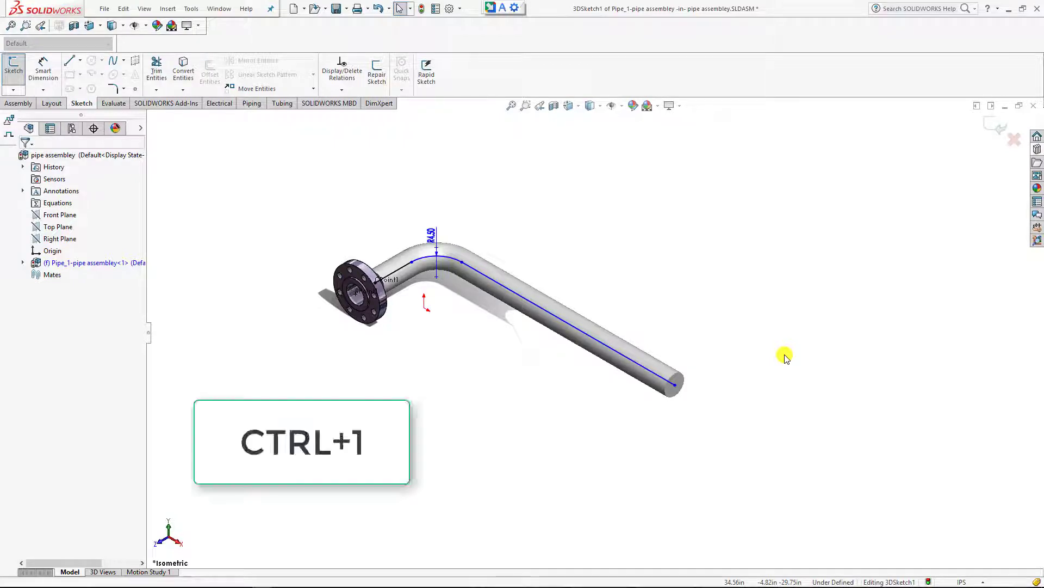
{"action": "key", "text": "ctrl+1"}
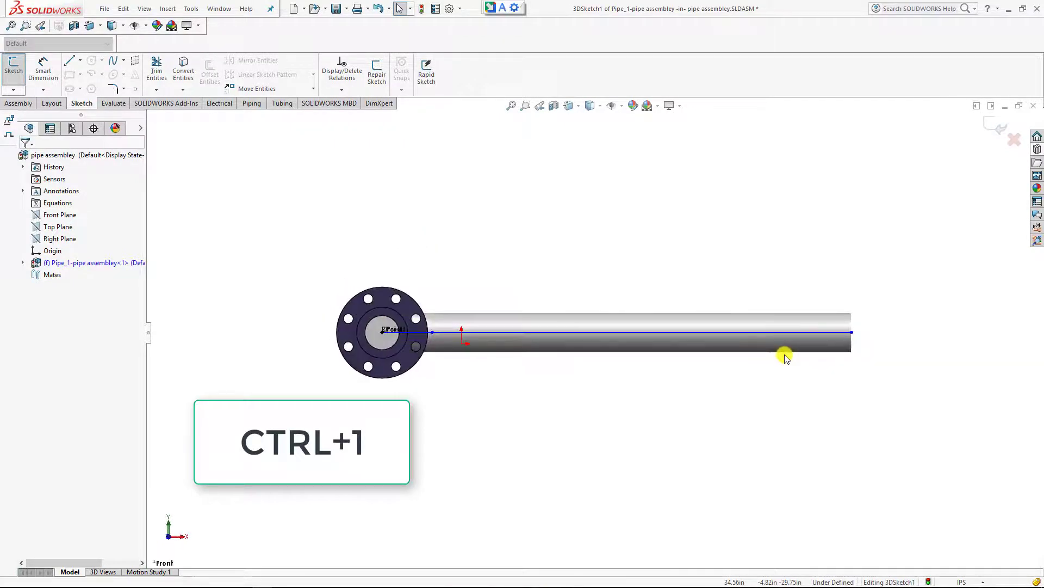
{"action": "key", "text": "ctrl+2"}
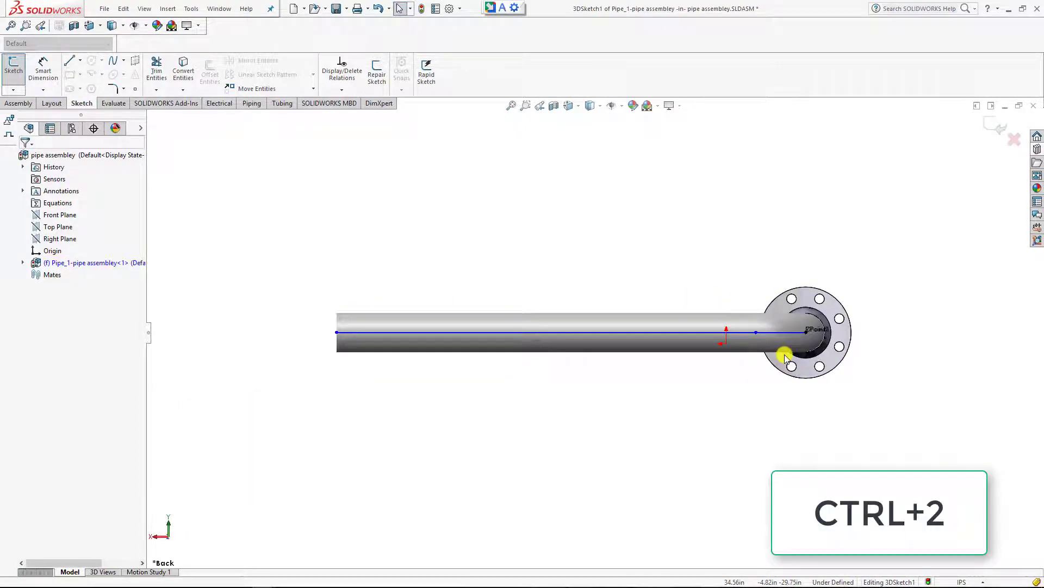
{"action": "key", "text": "ctrl+3"}
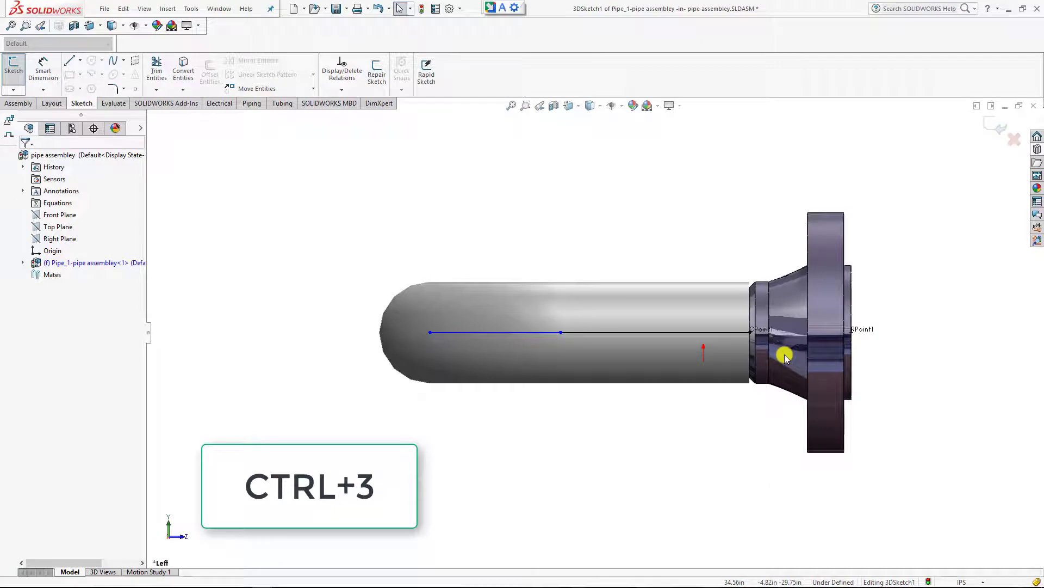
{"action": "key", "text": "ctrl+4"}
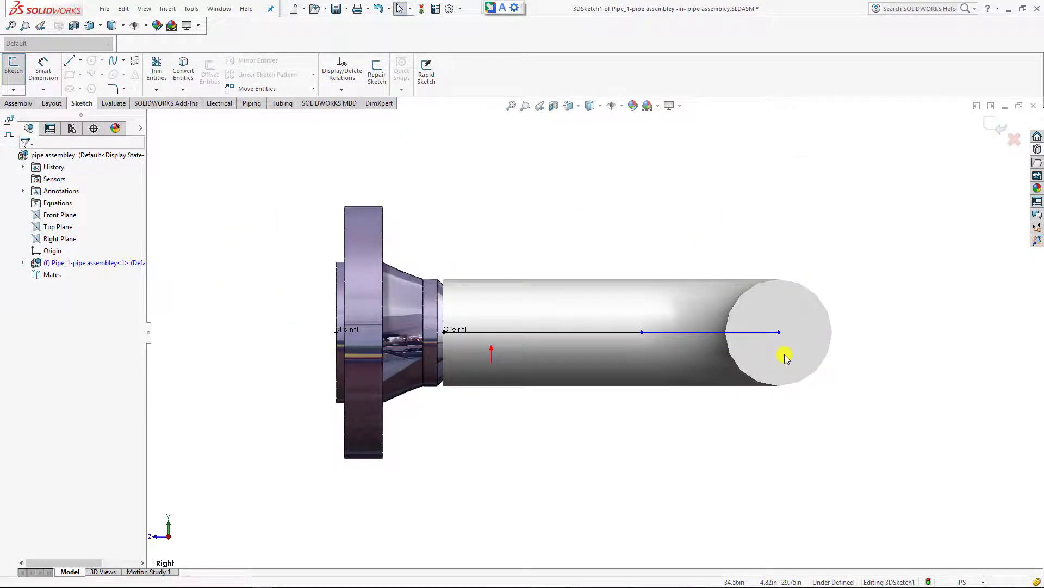
{"action": "key", "text": "ctrl+5"}
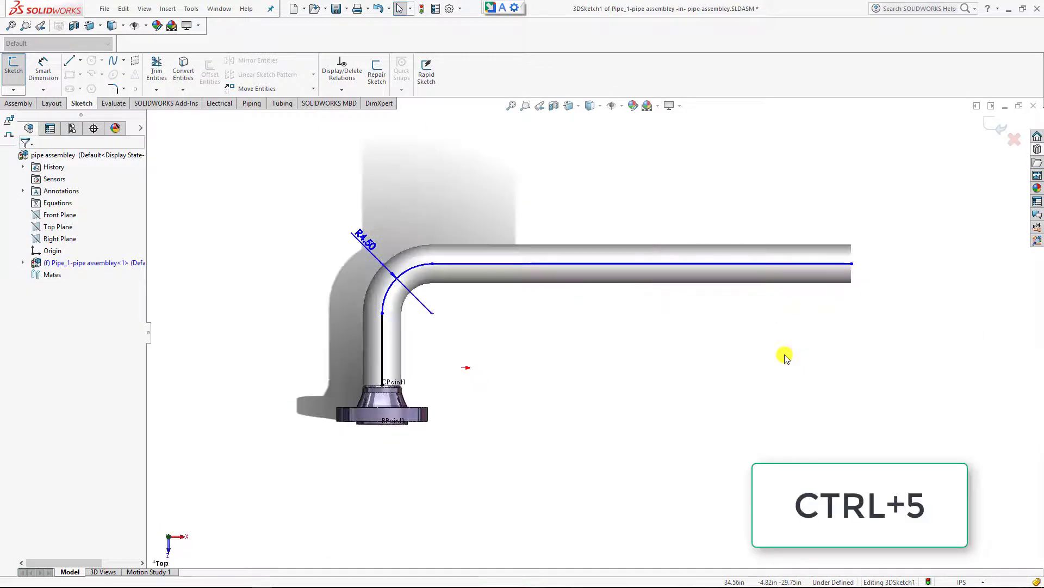
{"action": "scroll", "coordinate": [890, 311], "scroll_direction": "up", "scroll_amount": 2}
{"action": "scroll", "coordinate": [891, 310], "scroll_direction": "down", "scroll_amount": 2}
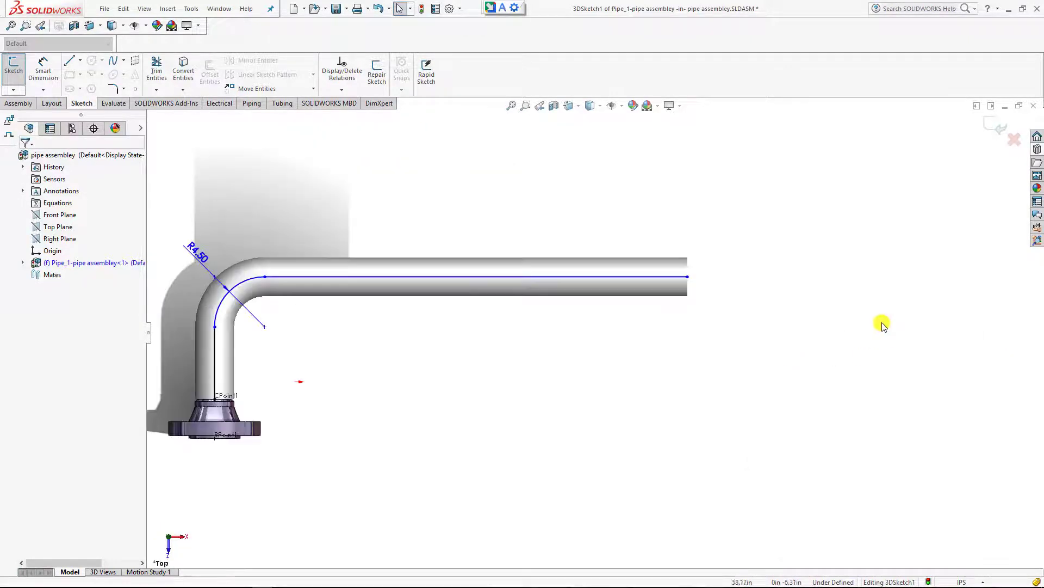
{"action": "scroll", "coordinate": [820, 345], "scroll_direction": "down", "scroll_amount": 3}
{"action": "scroll", "coordinate": [657, 378], "scroll_direction": "up", "scroll_amount": 3}
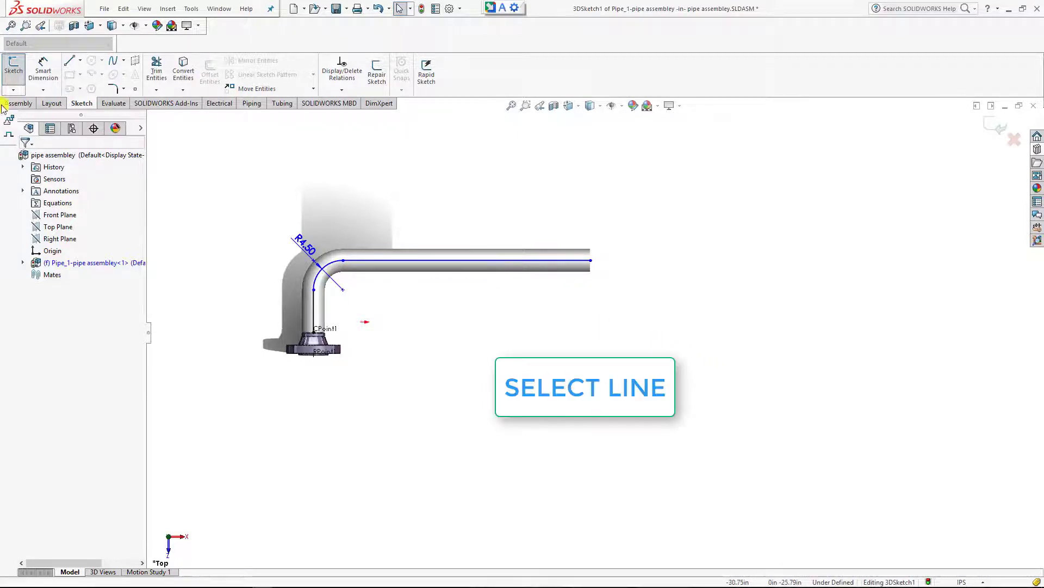
Draw the next pipe runs from the route's open end, ending in a horizontal leg
{"action": "left_click", "coordinate": [72, 58]}
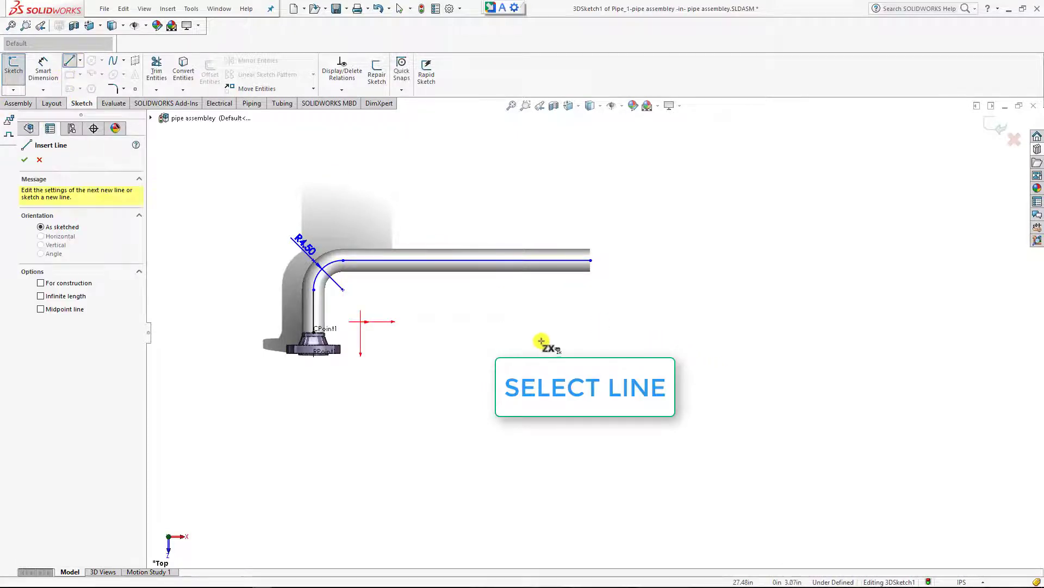
{"action": "middle_click_drag", "start_coordinate": [544, 338], "coordinate": [535, 441], "text": "ctrl"}
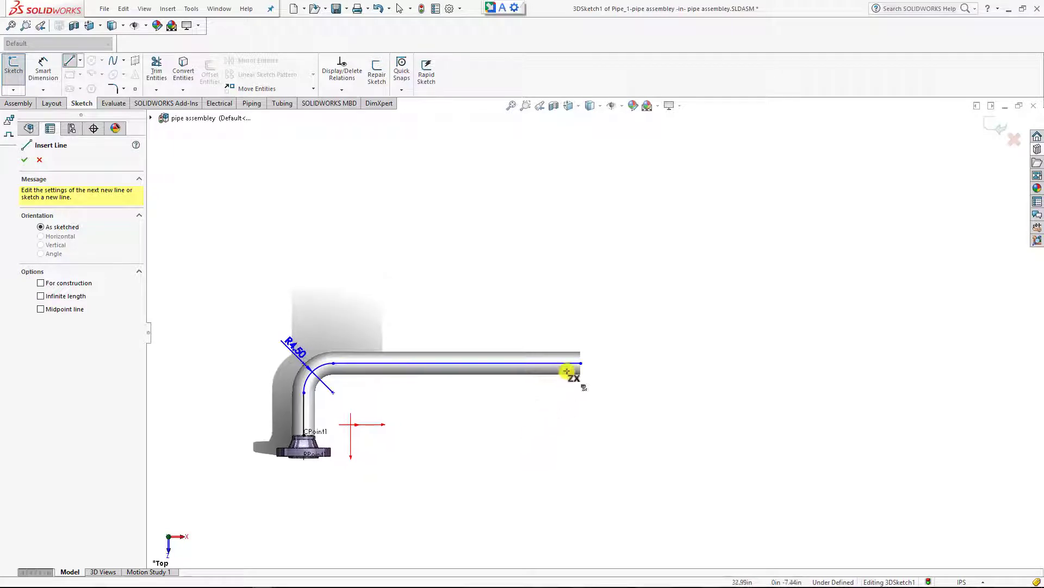
{"action": "left_click", "coordinate": [581, 362]}
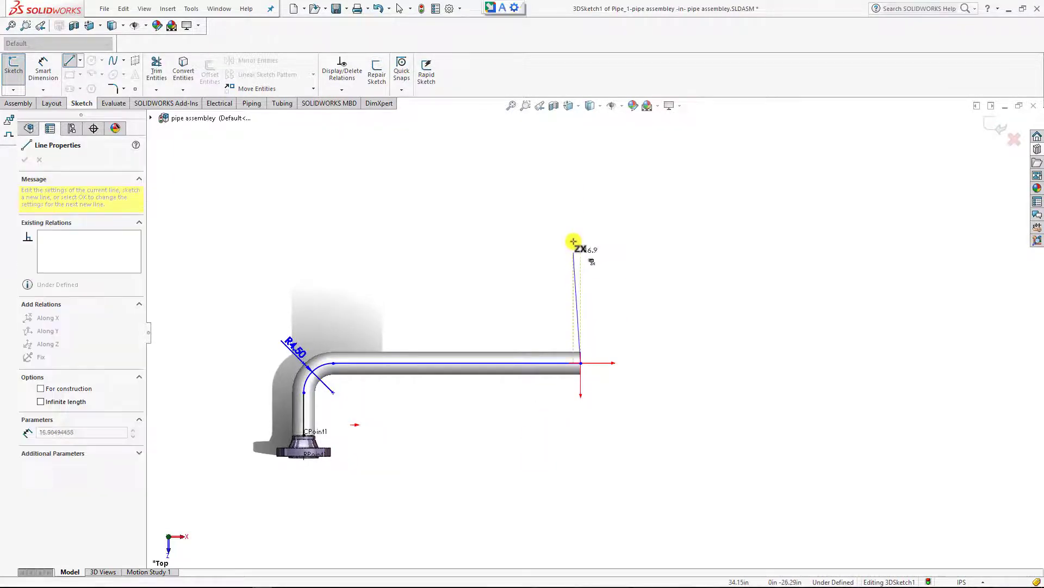
{"action": "left_click", "coordinate": [582, 201]}
{"action": "middle_click_drag", "start_coordinate": [660, 310], "coordinate": [680, 261]}
{"action": "key", "text": "ctrl+5"}
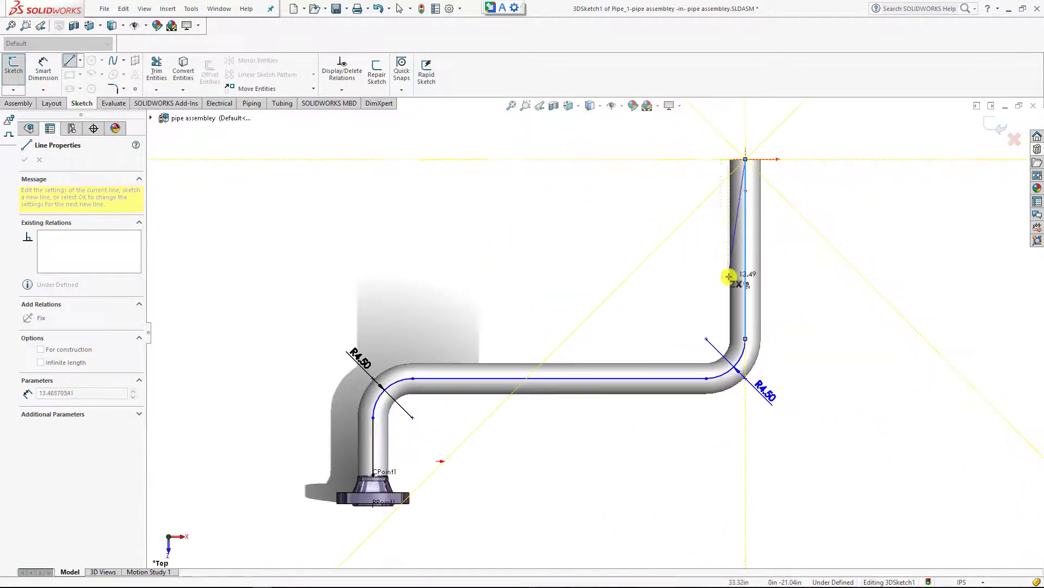
{"action": "left_click", "coordinate": [804, 232]}
Add the tall vertical leg and the top horizontal run to finish the zigzag
{"action": "key", "text": "f"}
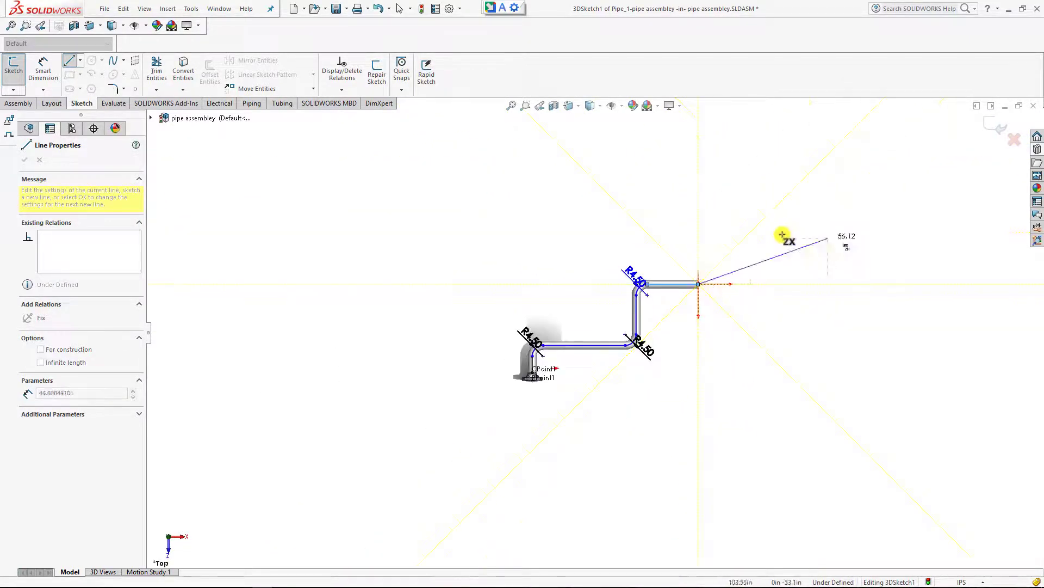
{"action": "left_click", "coordinate": [700, 172]}
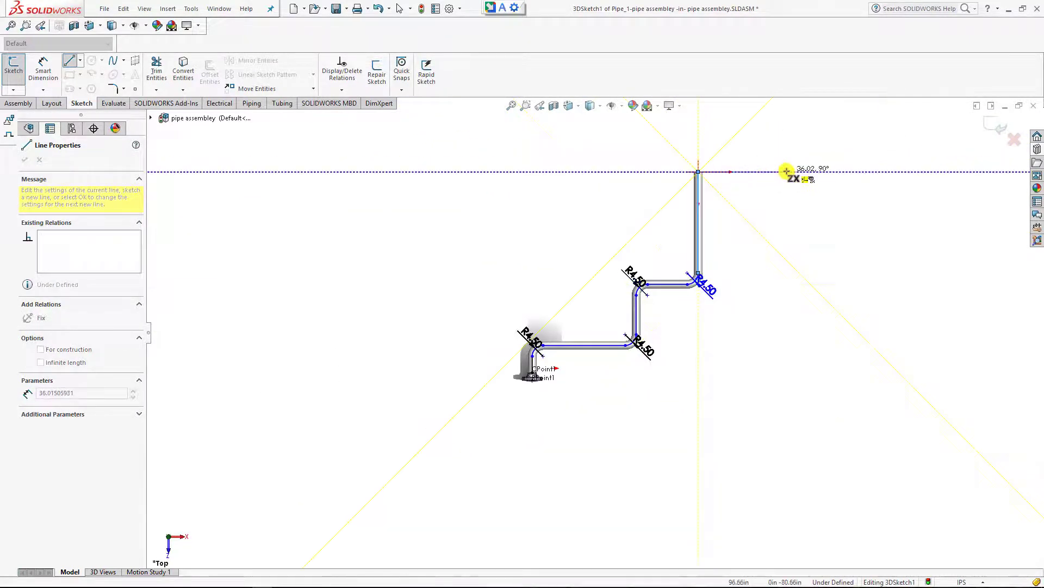
{"action": "left_click", "coordinate": [798, 170]}
{"action": "key", "text": "f"}
{"action": "key", "text": "Escape"}
{"action": "scroll", "coordinate": [544, 380], "scroll_direction": "up", "scroll_amount": 2}
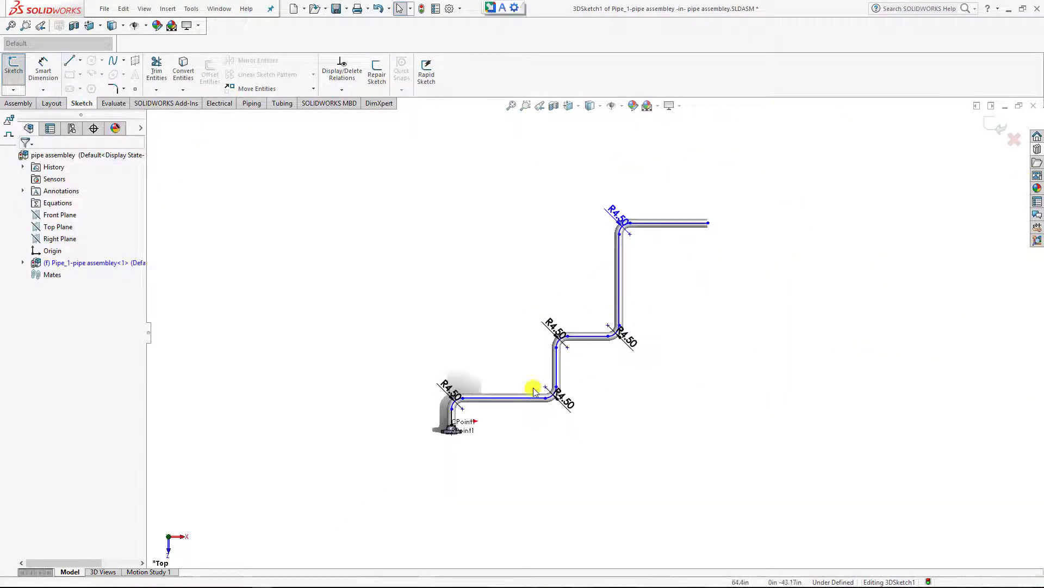
{"action": "scroll", "coordinate": [486, 449], "scroll_direction": "down", "scroll_amount": 3}
{"action": "scroll", "coordinate": [594, 394], "scroll_direction": "up", "scroll_amount": 3}
Dimension the lower horizontal leg to 50 and the first vertical leg to 25
{"action": "right_click_drag", "start_coordinate": [606, 393], "coordinate": [594, 327]}
{"action": "scroll", "coordinate": [584, 314], "scroll_direction": "down", "scroll_amount": 3}
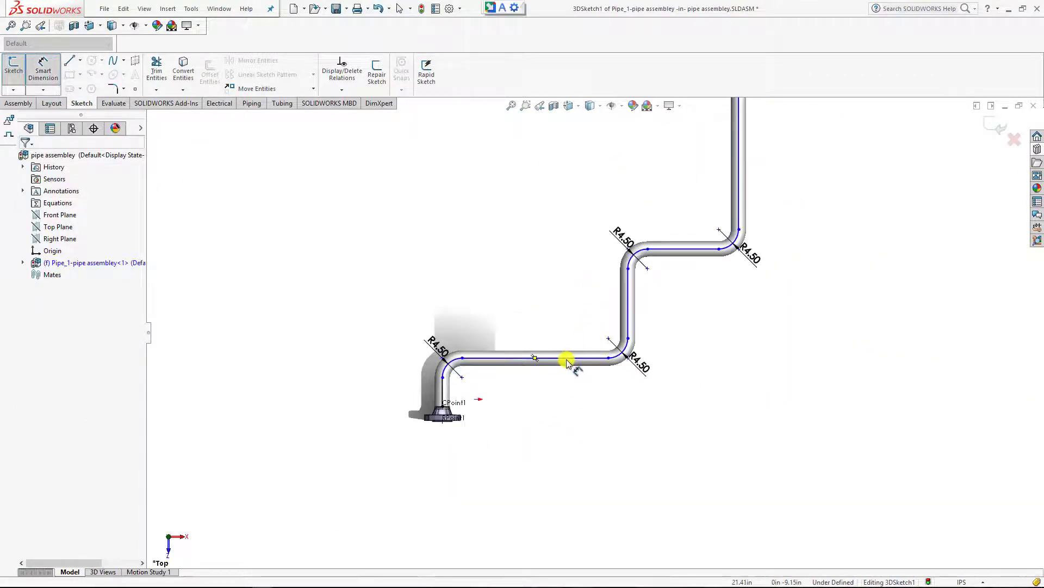
{"action": "left_click", "coordinate": [580, 361]}
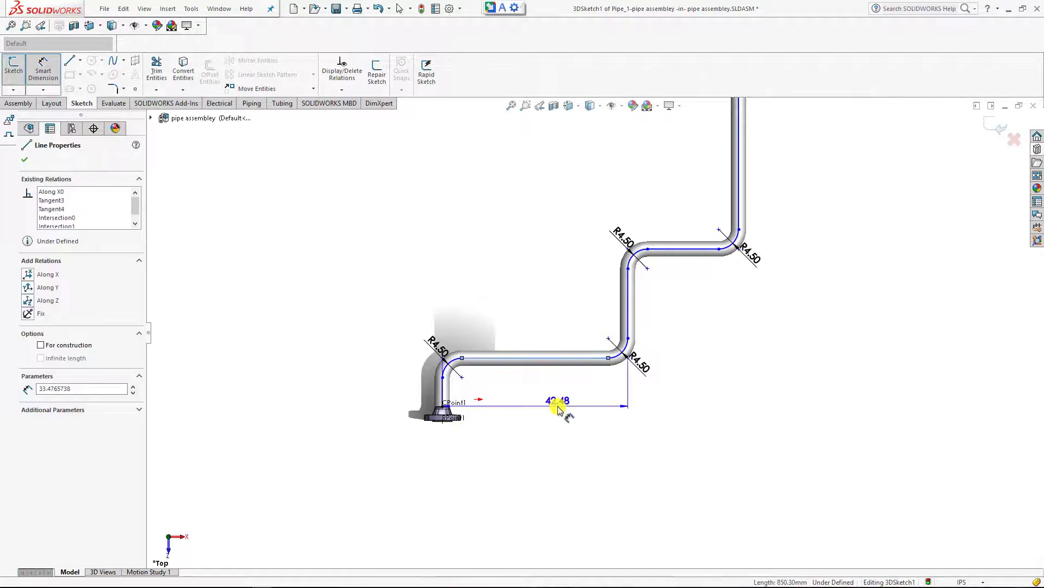
{"action": "left_click", "coordinate": [557, 405]}
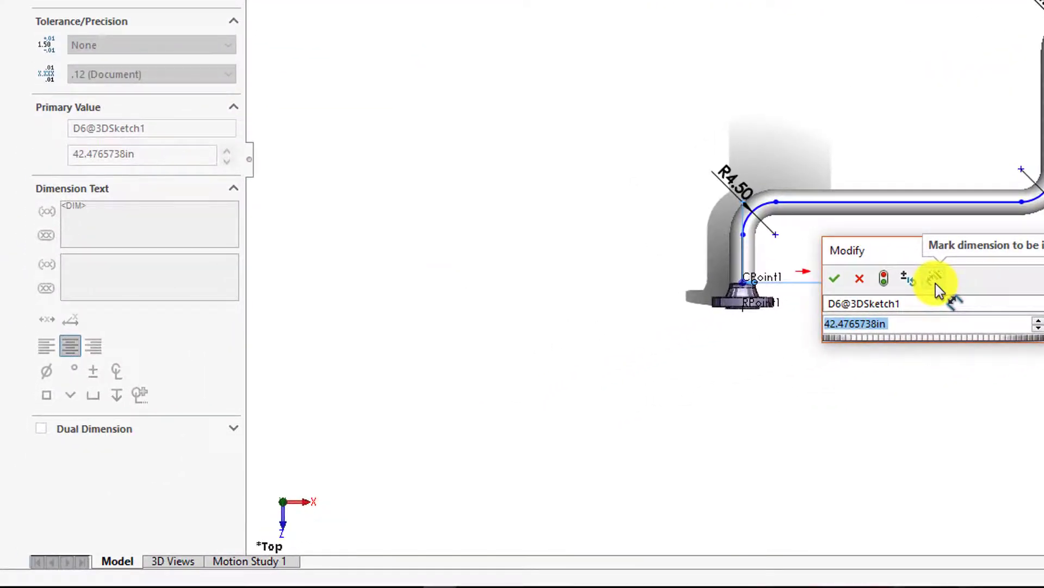
{"action": "type", "text": "50"}
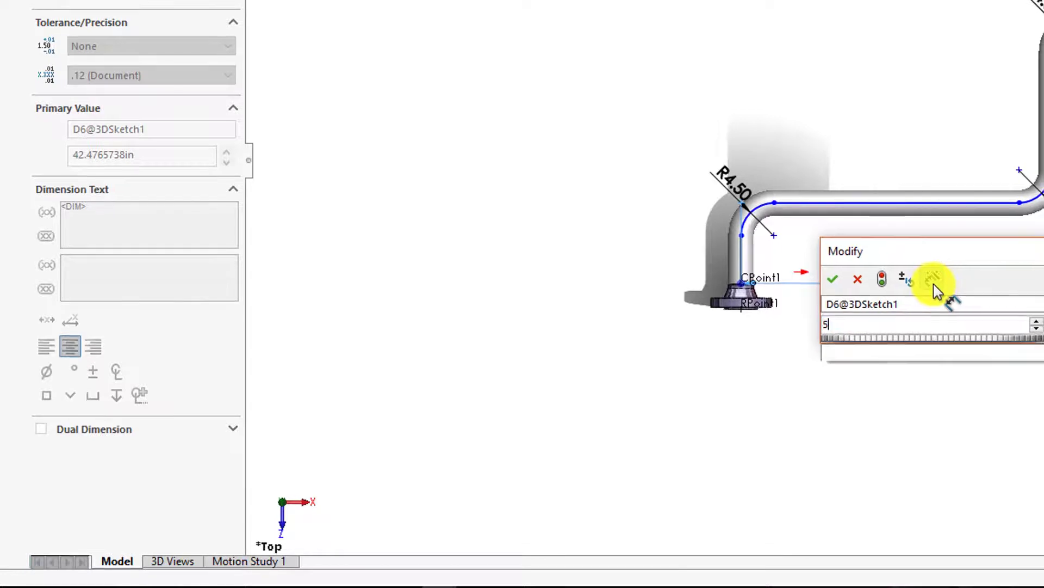
{"action": "key", "text": "Return"}
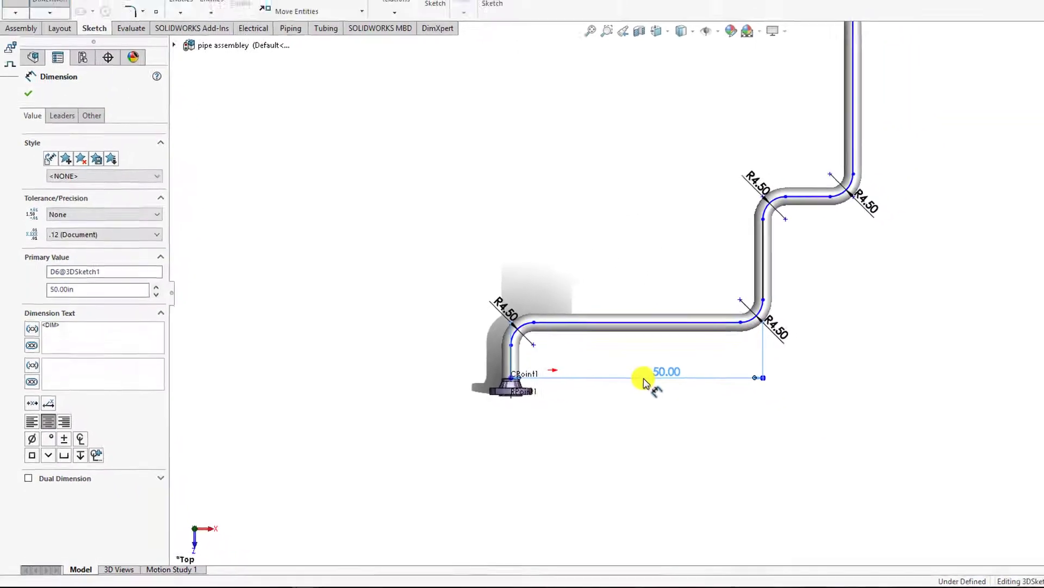
{"action": "left_click", "coordinate": [833, 187]}
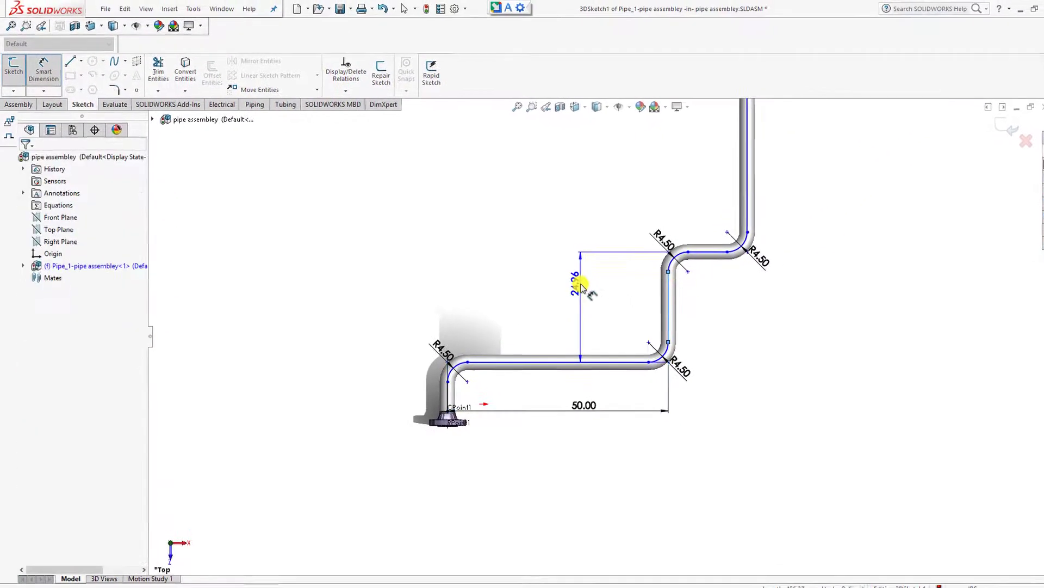
{"action": "left_click", "coordinate": [578, 282]}
{"action": "type", "text": "25"}
{"action": "key", "text": "Return"}
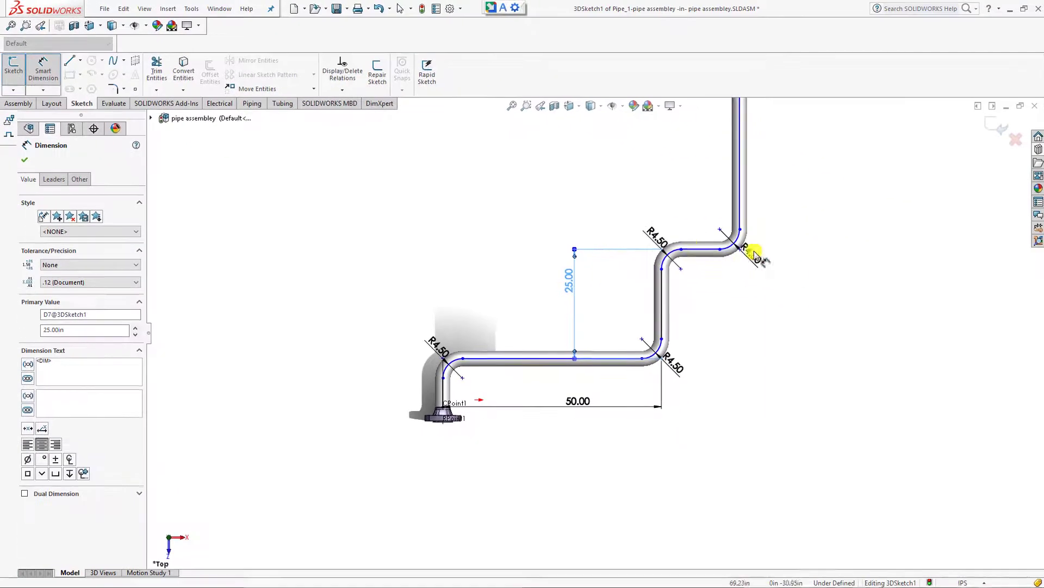
Dimension the middle leg to 20, the tall vertical leg to 50, and the top leg to 30
{"action": "left_click", "coordinate": [715, 254]}
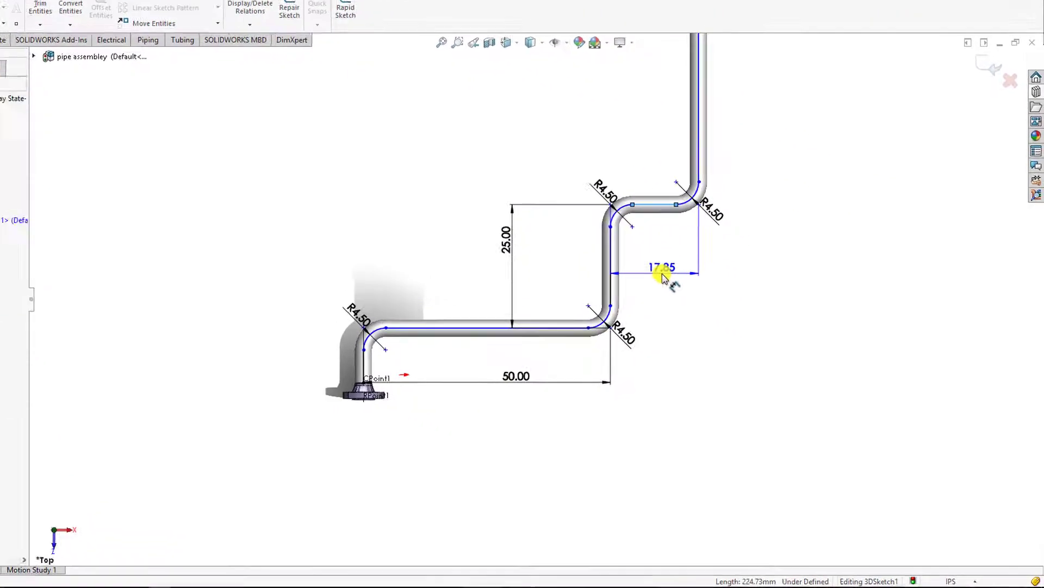
{"action": "left_click", "coordinate": [713, 310]}
{"action": "type", "text": "20"}
{"action": "key", "text": "Return"}
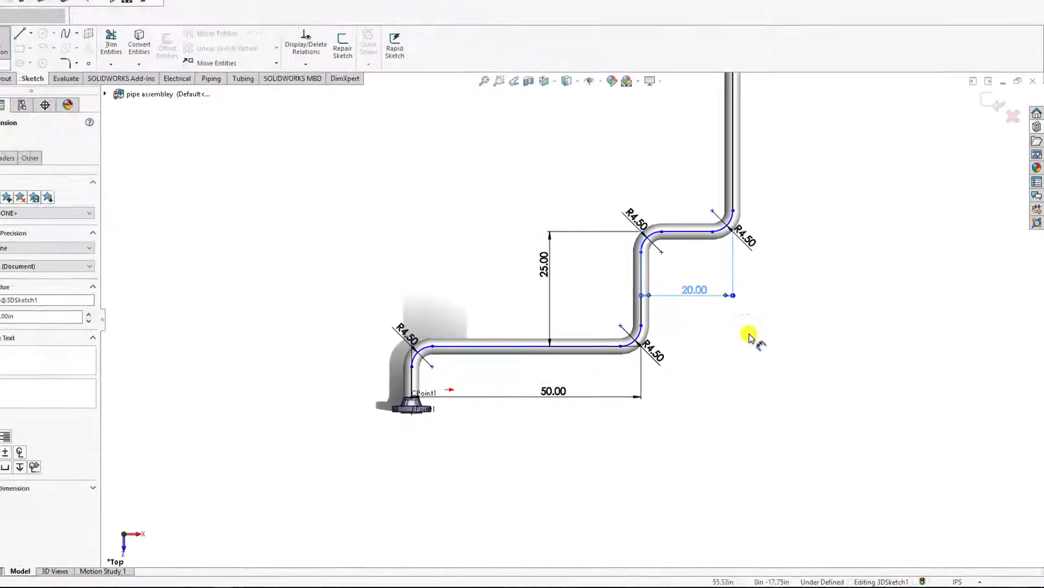
{"action": "left_click", "coordinate": [657, 222]}
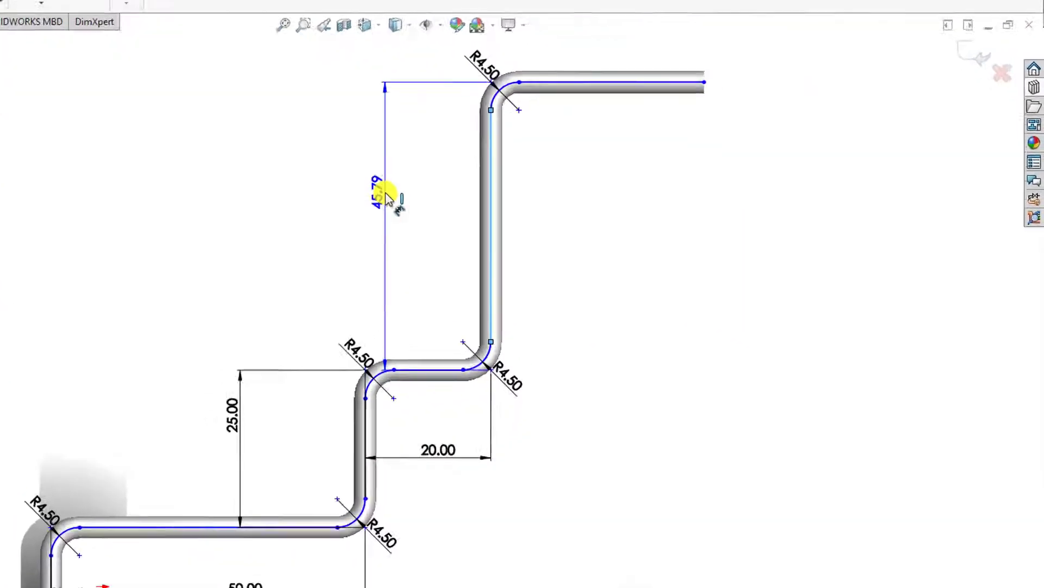
{"action": "left_click", "coordinate": [583, 223]}
{"action": "type", "text": "50"}
{"action": "key", "text": "Return"}
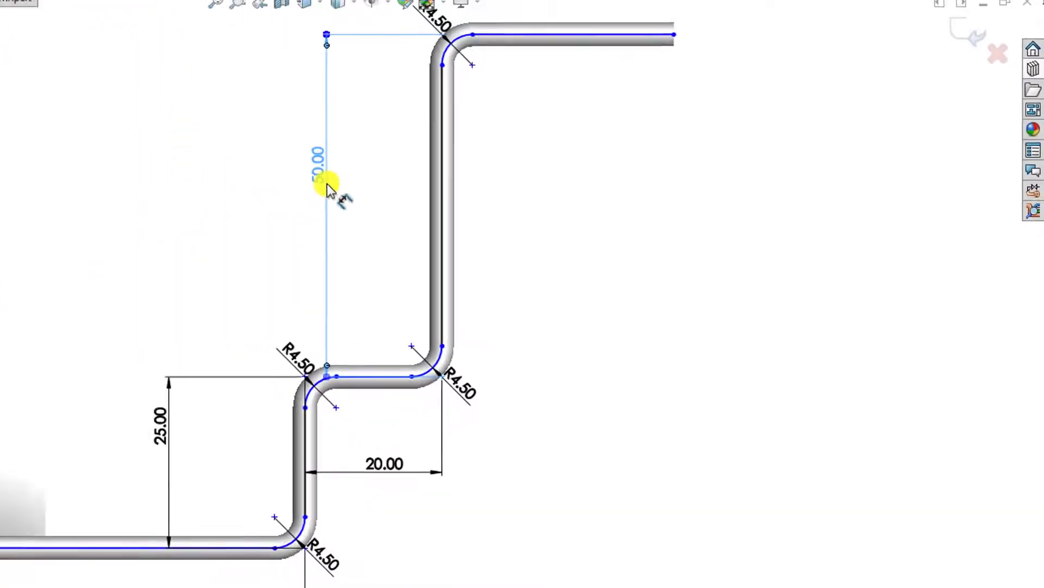
{"action": "left_click", "coordinate": [766, 128]}
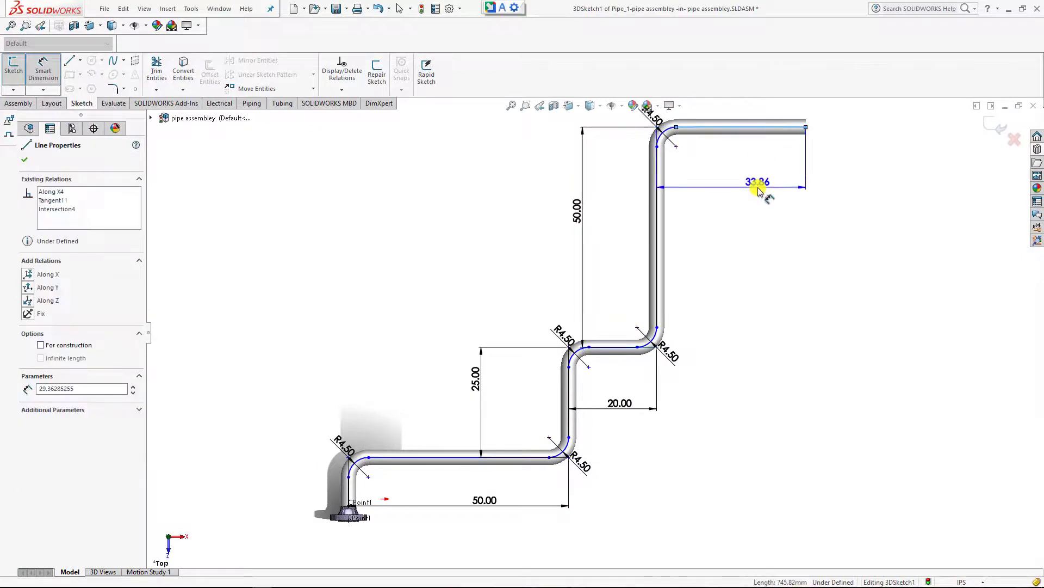
{"action": "left_click", "coordinate": [759, 192]}
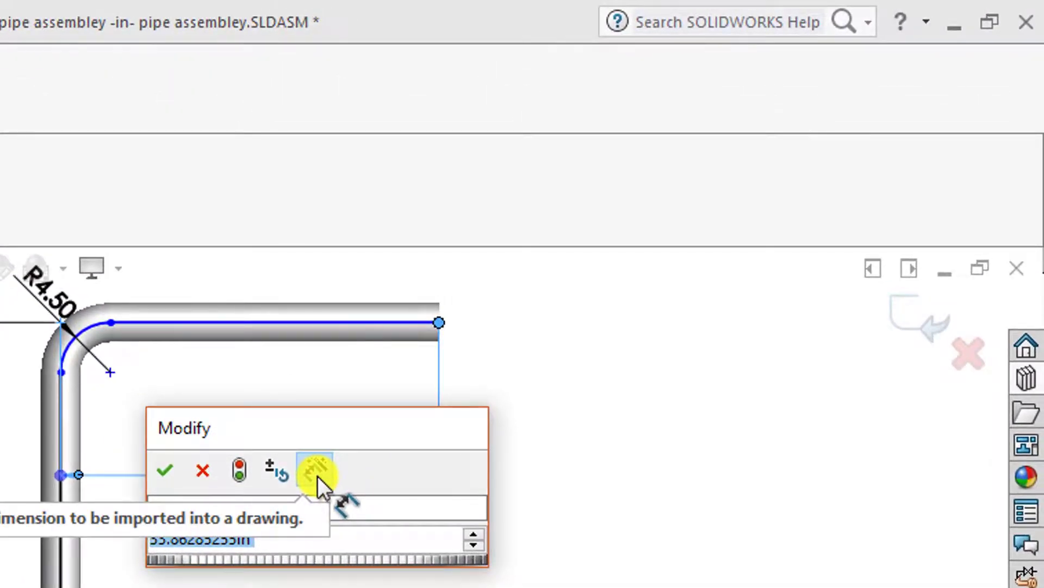
{"action": "type", "text": "30"}
{"action": "key", "text": "Return"}
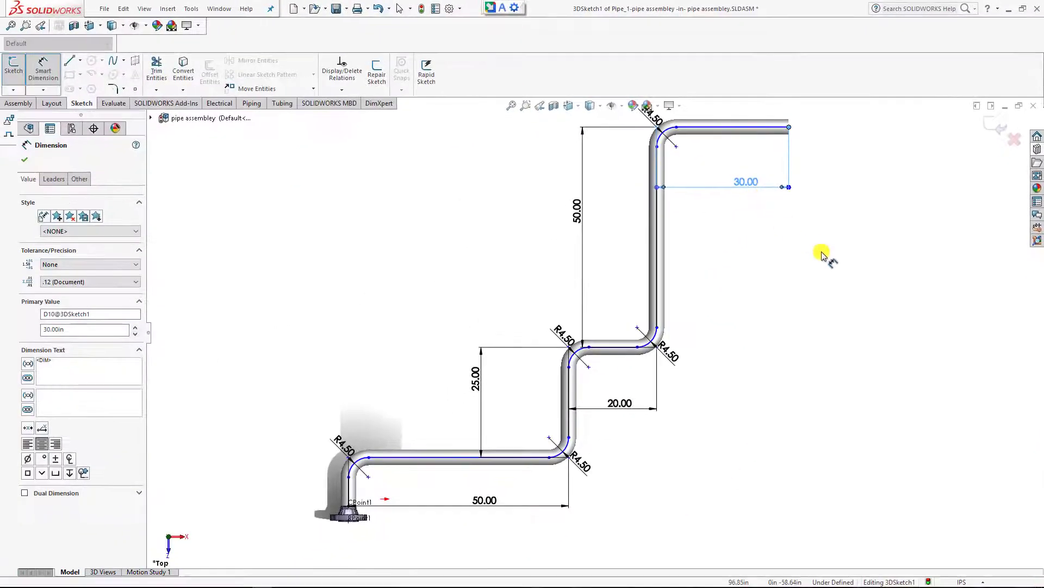
{"action": "scroll", "coordinate": [822, 261], "scroll_direction": "up", "scroll_amount": 2}
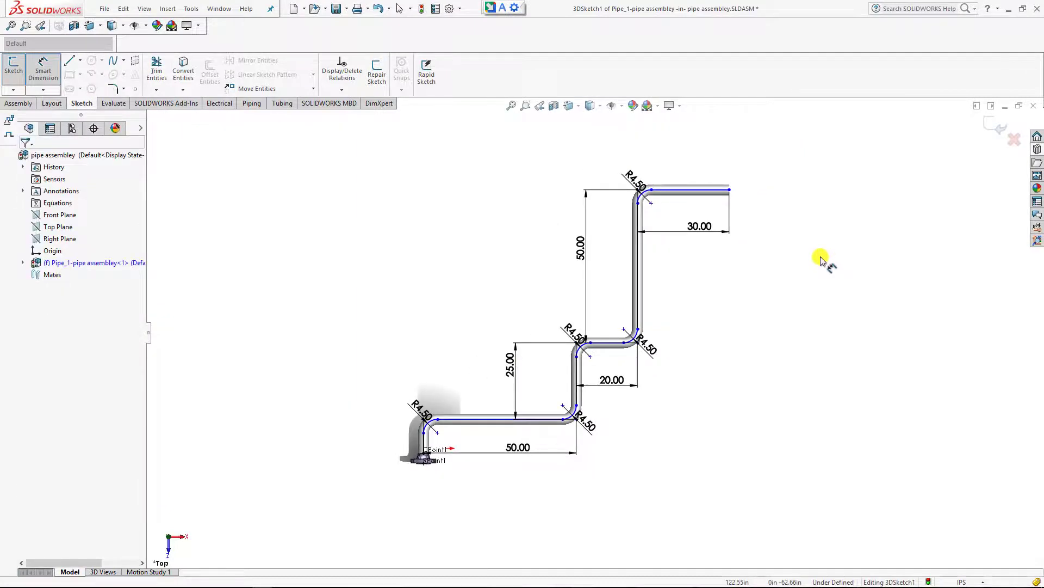
{"action": "key", "text": "ctrl+7"}
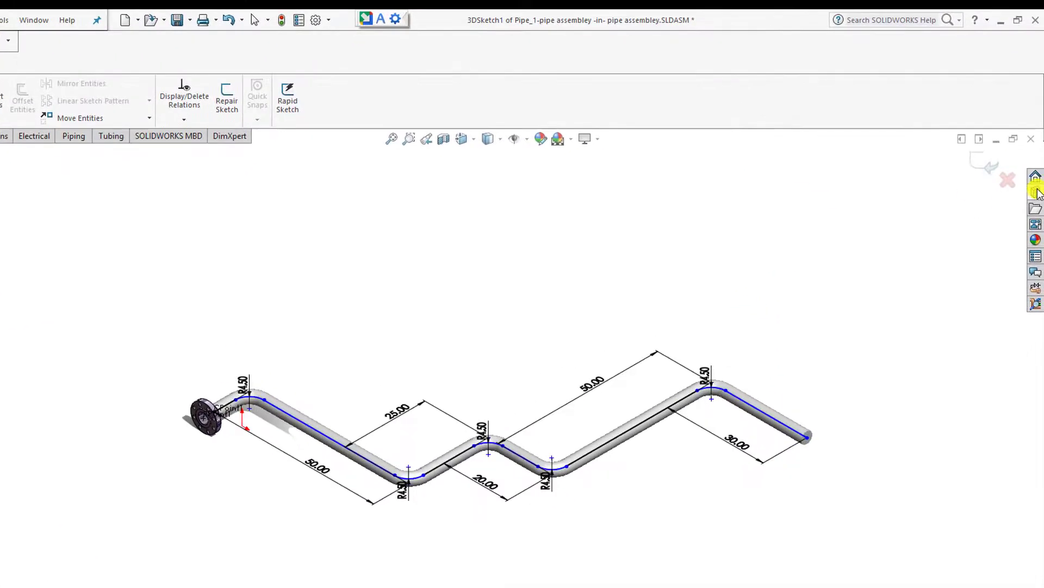
Drop a WNeck Flange 600-NPS3 welding neck flange onto the pipe's open end
{"action": "left_click", "coordinate": [1037, 149]}
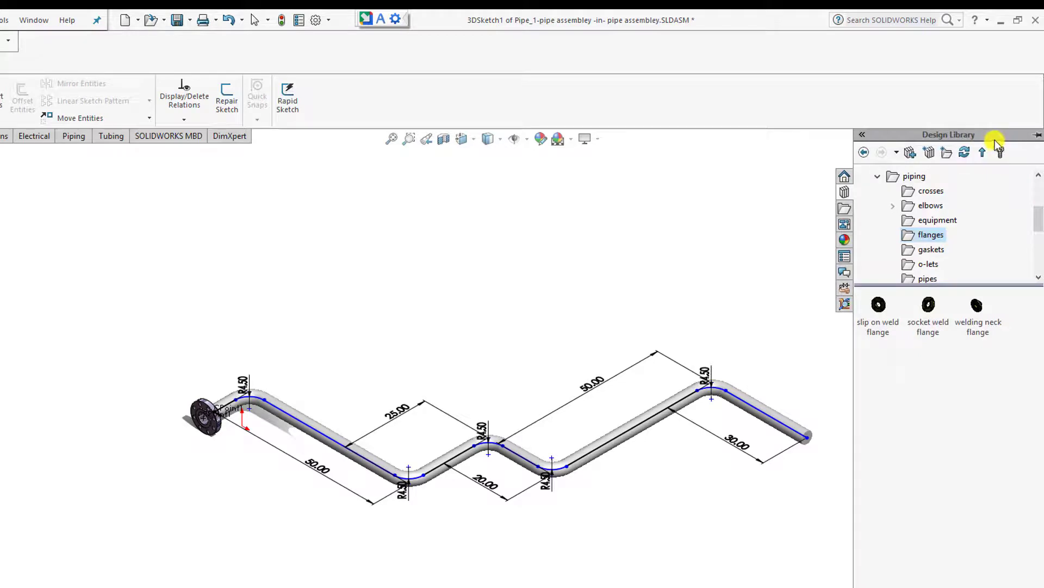
{"action": "left_click_drag", "start_coordinate": [976, 311], "coordinate": [809, 443]}
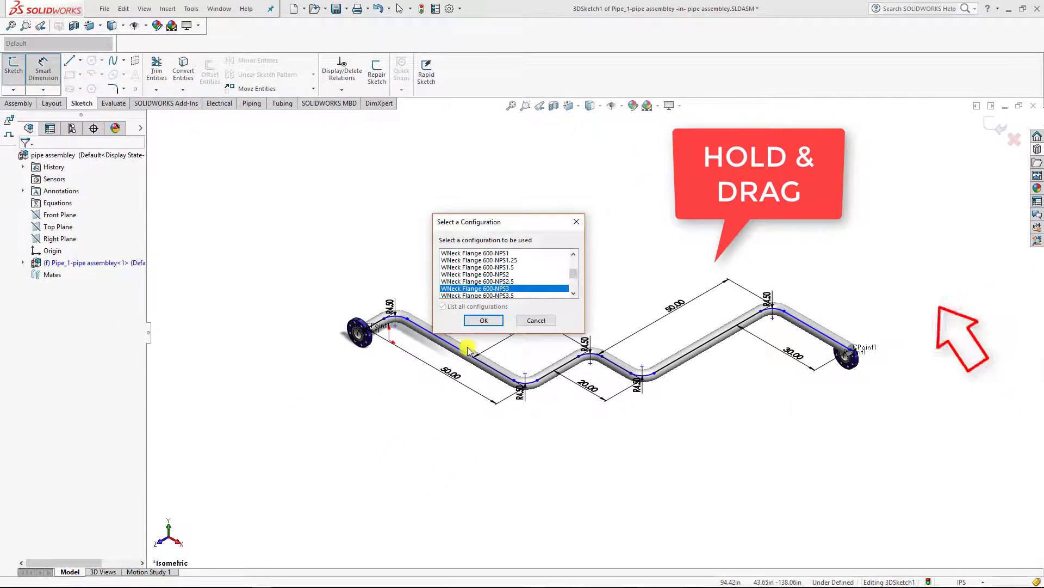
{"action": "left_click", "coordinate": [526, 321]}
{"action": "scroll", "coordinate": [886, 354], "scroll_direction": "down", "scroll_amount": 5}
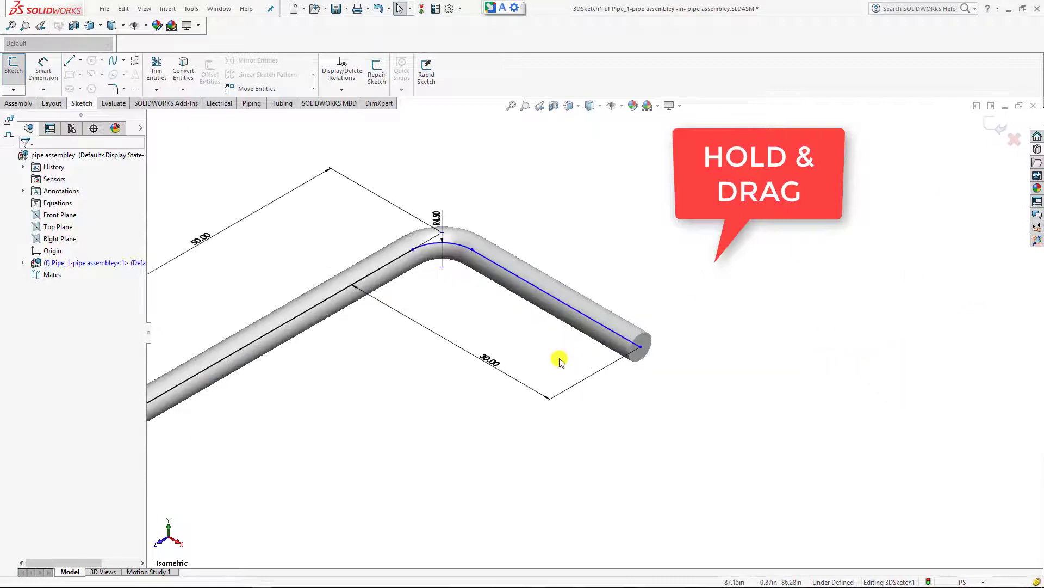
{"action": "left_click", "coordinate": [1038, 149]}
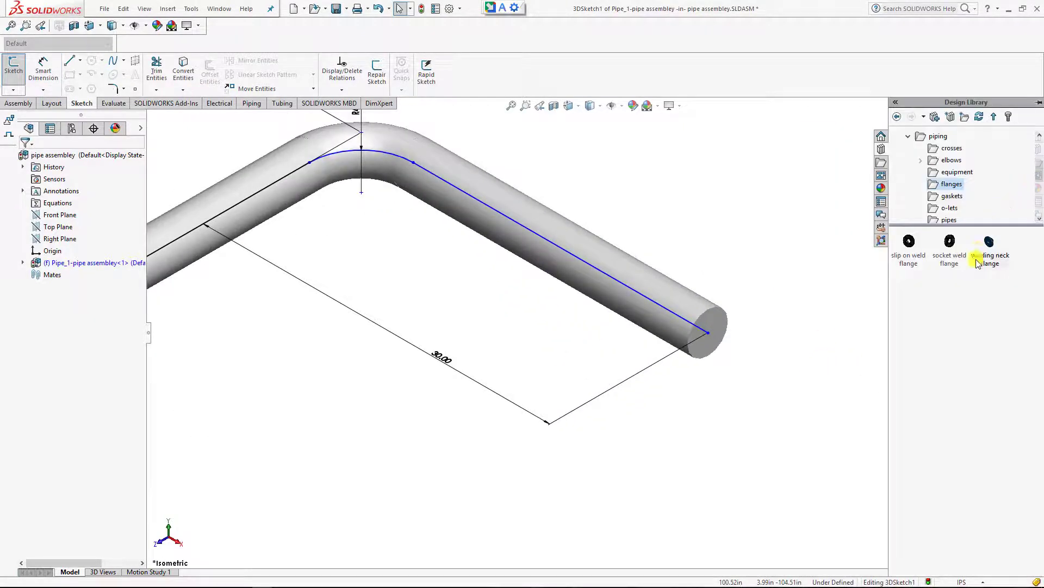
{"action": "left_click_drag", "start_coordinate": [995, 253], "coordinate": [709, 335]}
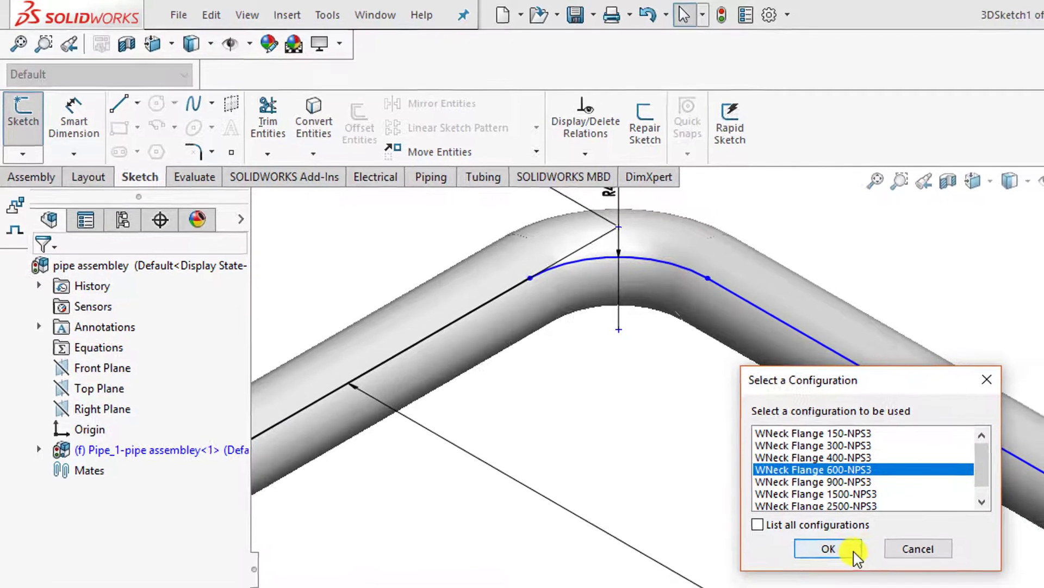
{"action": "left_click", "coordinate": [848, 562]}
{"action": "scroll", "coordinate": [958, 351], "scroll_direction": "up", "scroll_amount": 5}
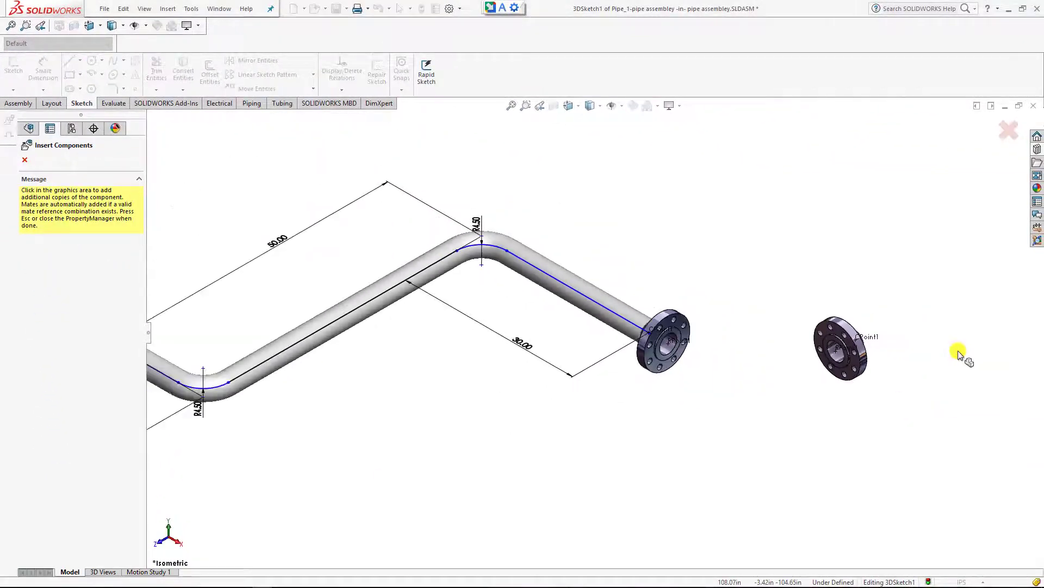
{"action": "key", "text": "Escape"}
{"action": "scroll", "coordinate": [821, 379], "scroll_direction": "up", "scroll_amount": 2}
{"action": "scroll", "coordinate": [273, 389], "scroll_direction": "up", "scroll_amount": 4}
{"action": "scroll", "coordinate": [272, 389], "scroll_direction": "down", "scroll_amount": 3}
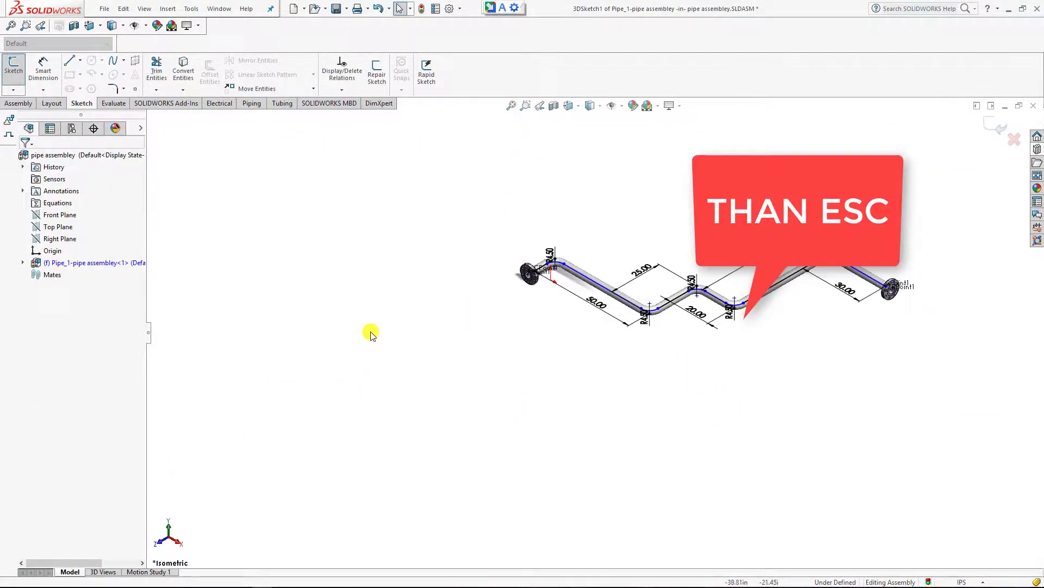
{"action": "scroll", "coordinate": [760, 296], "scroll_direction": "down", "scroll_amount": 2}
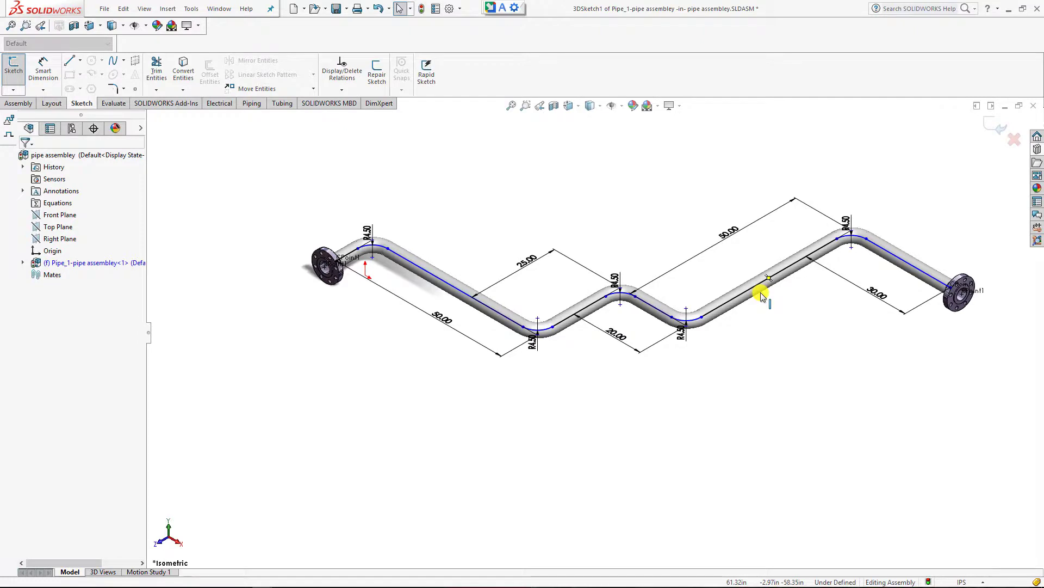
{"action": "mouse_move", "coordinate": [203, 581]}
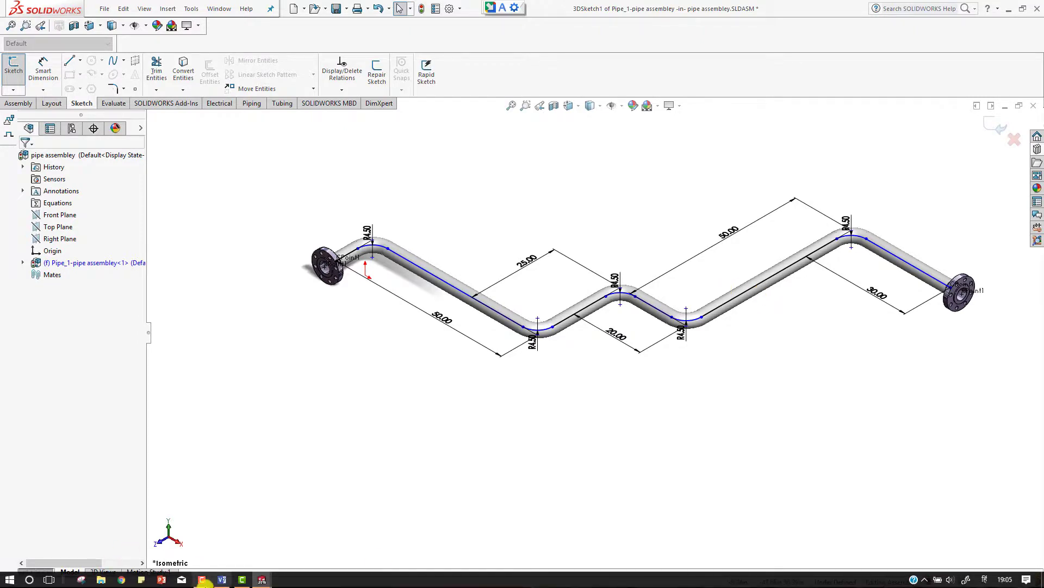
{"action": "left_click", "coordinate": [242, 582]}
{"action": "left_click", "coordinate": [260, 586]}
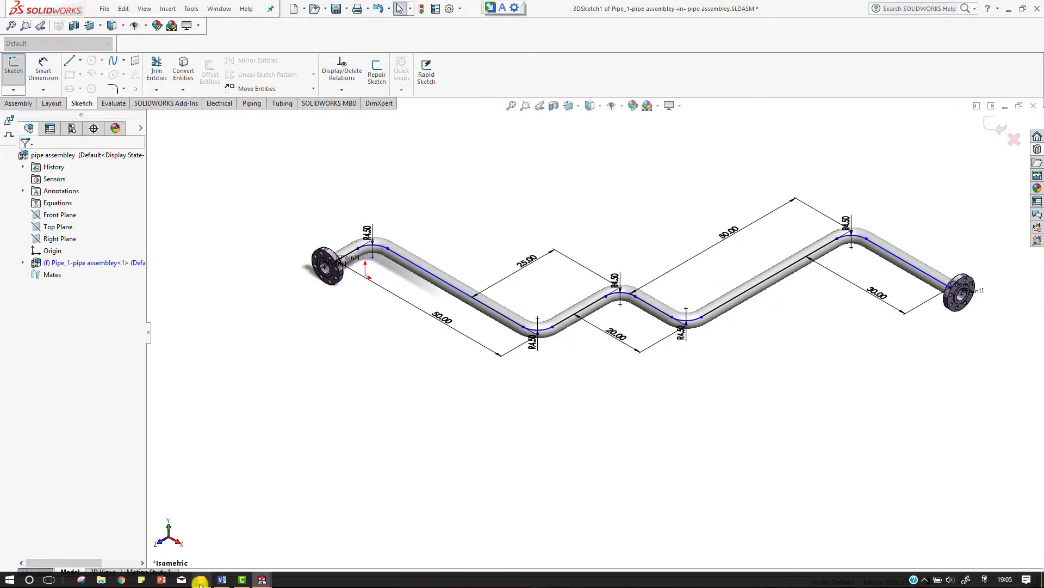